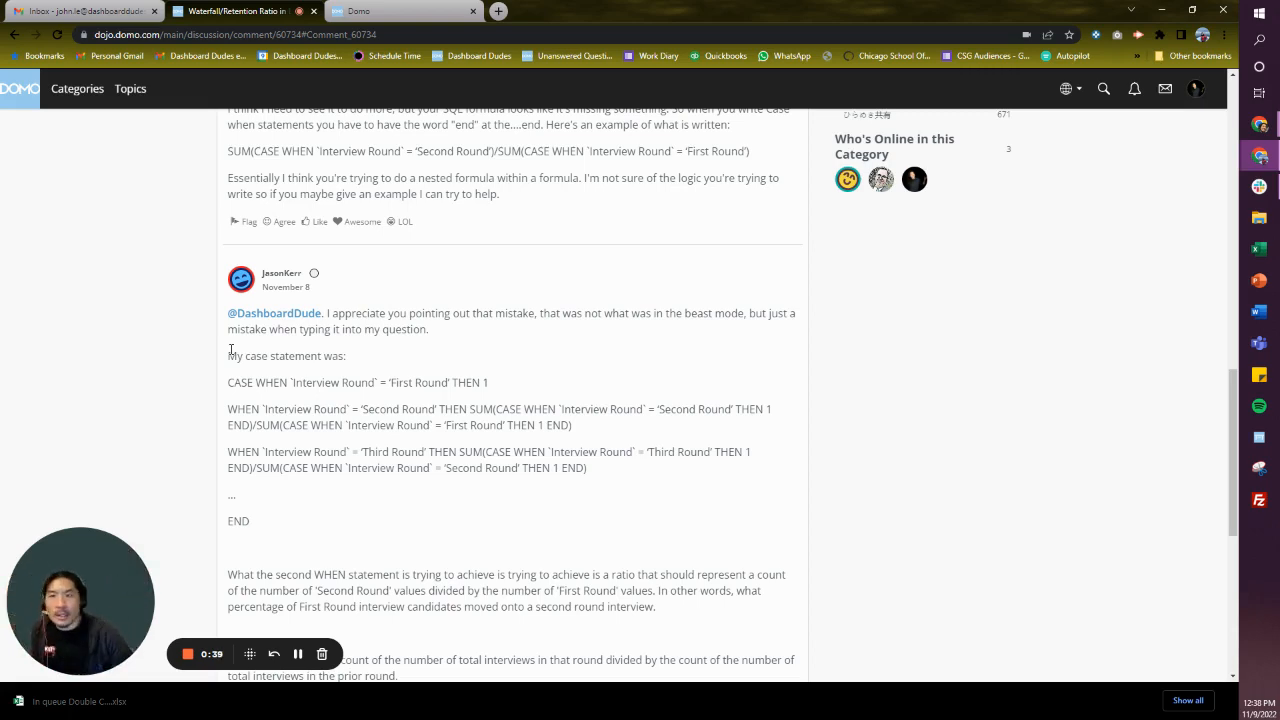
Examine the original Interview Round question and the follow-up CASE WHEN statement in the forum discussion.
{"action": "scroll", "coordinate": [434, 302], "scroll_direction": "up", "scroll_amount": 1}
{"action": "scroll", "coordinate": [434, 302], "scroll_direction": "up", "scroll_amount": 7}
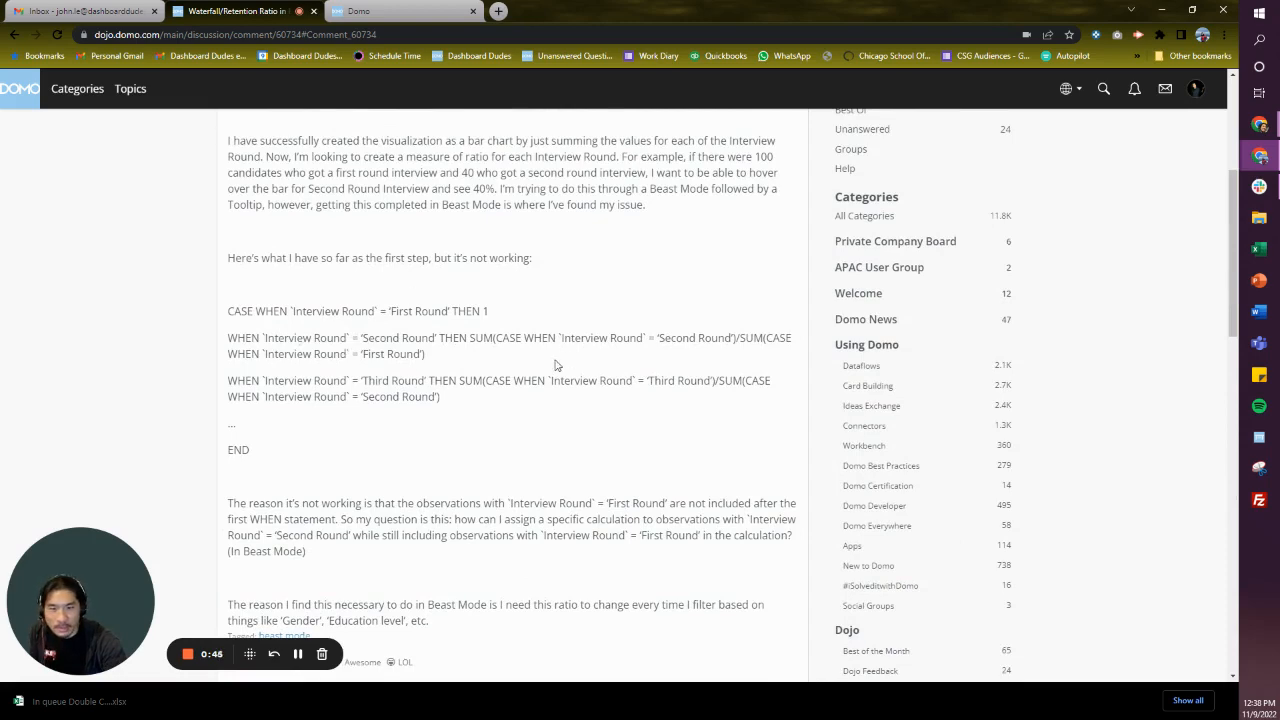
{"action": "scroll", "coordinate": [557, 366], "scroll_direction": "down", "scroll_amount": 8}
{"action": "scroll", "coordinate": [490, 405], "scroll_direction": "down", "scroll_amount": 1}
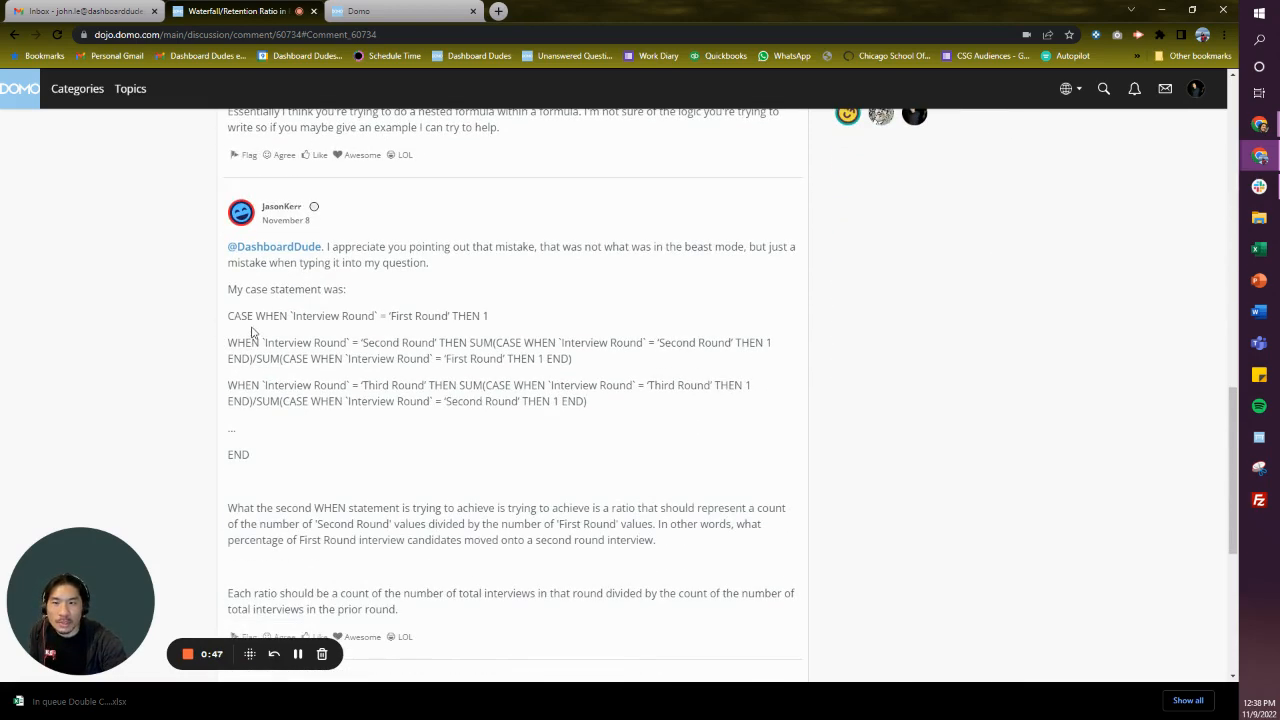
{"action": "left_click_drag", "start_coordinate": [234, 316], "coordinate": [552, 392]}
{"action": "left_click", "coordinate": [640, 408]}
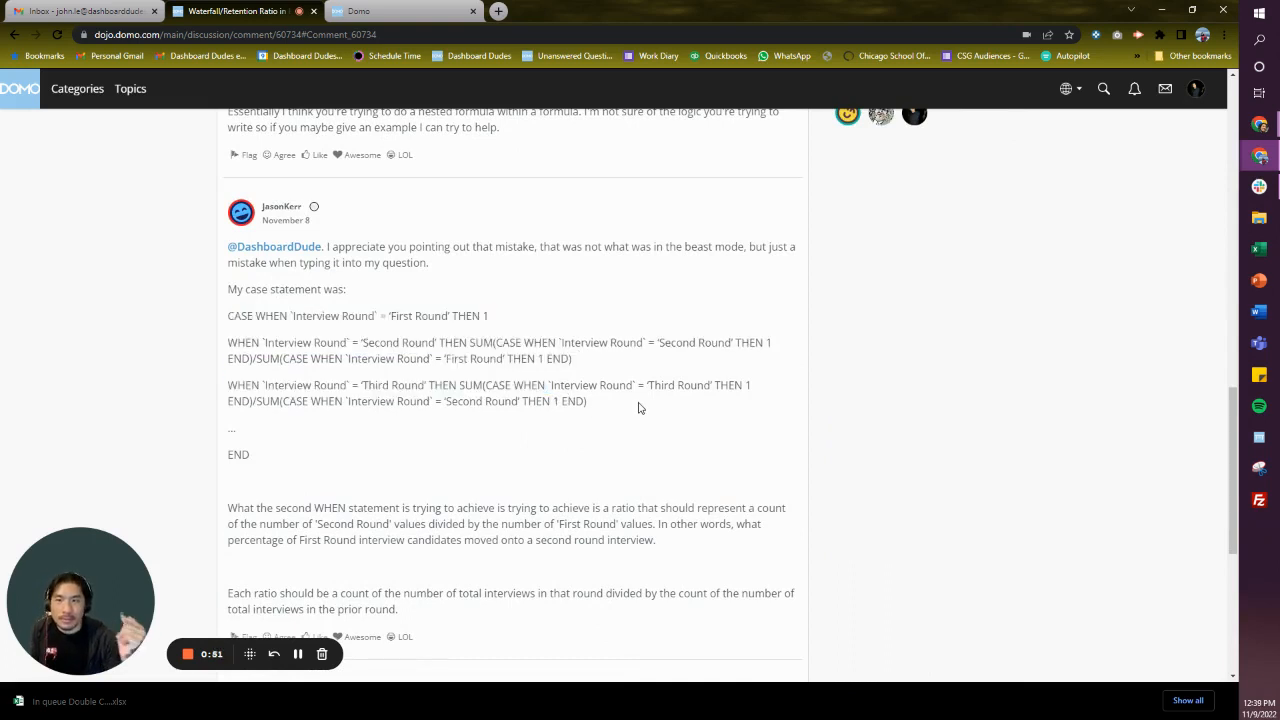
Switch to the Domo Analyzer card and review the Retention Raio Test Beast Mode calculation.
{"action": "left_click", "coordinate": [395, 8]}
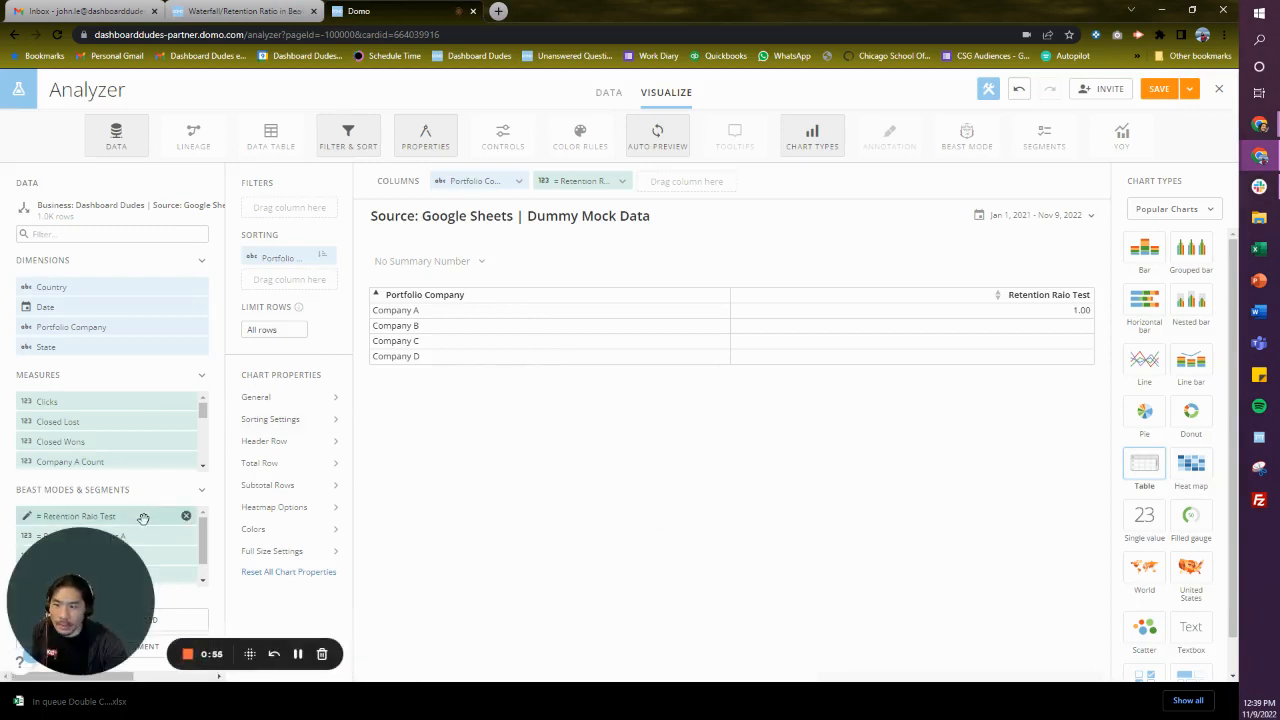
{"action": "left_click", "coordinate": [183, 516]}
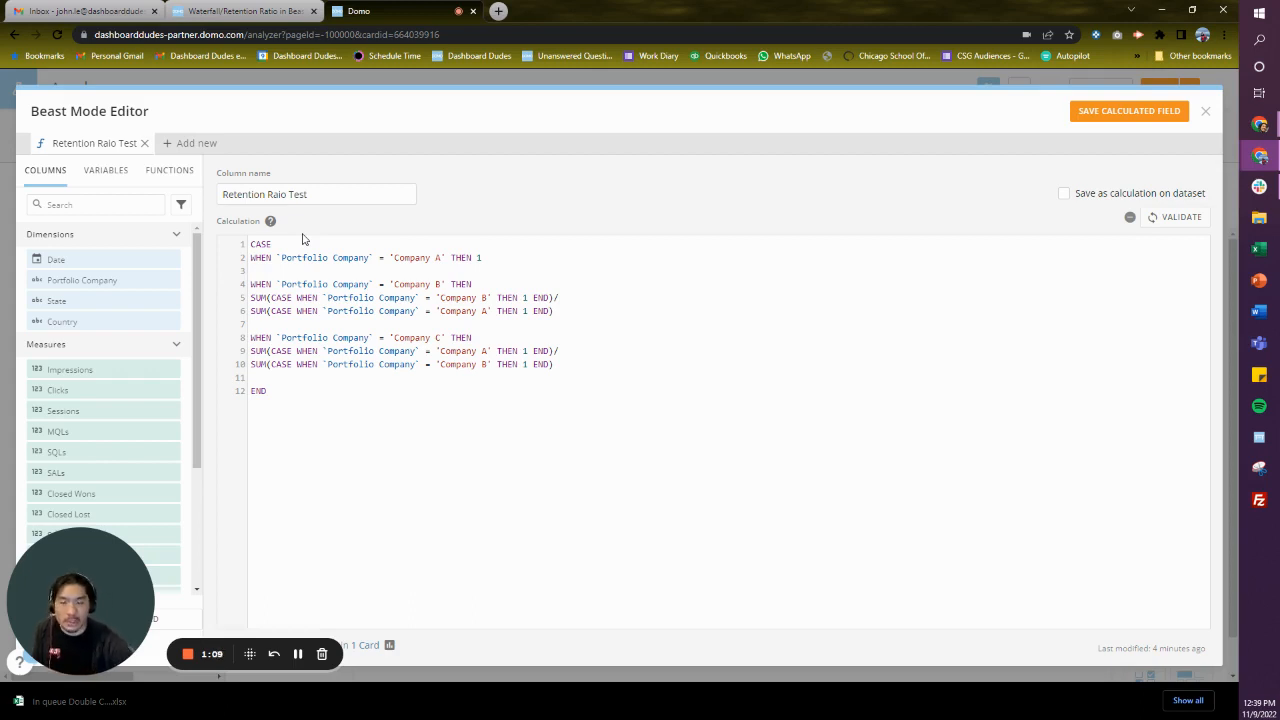
{"action": "left_click", "coordinate": [1205, 111]}
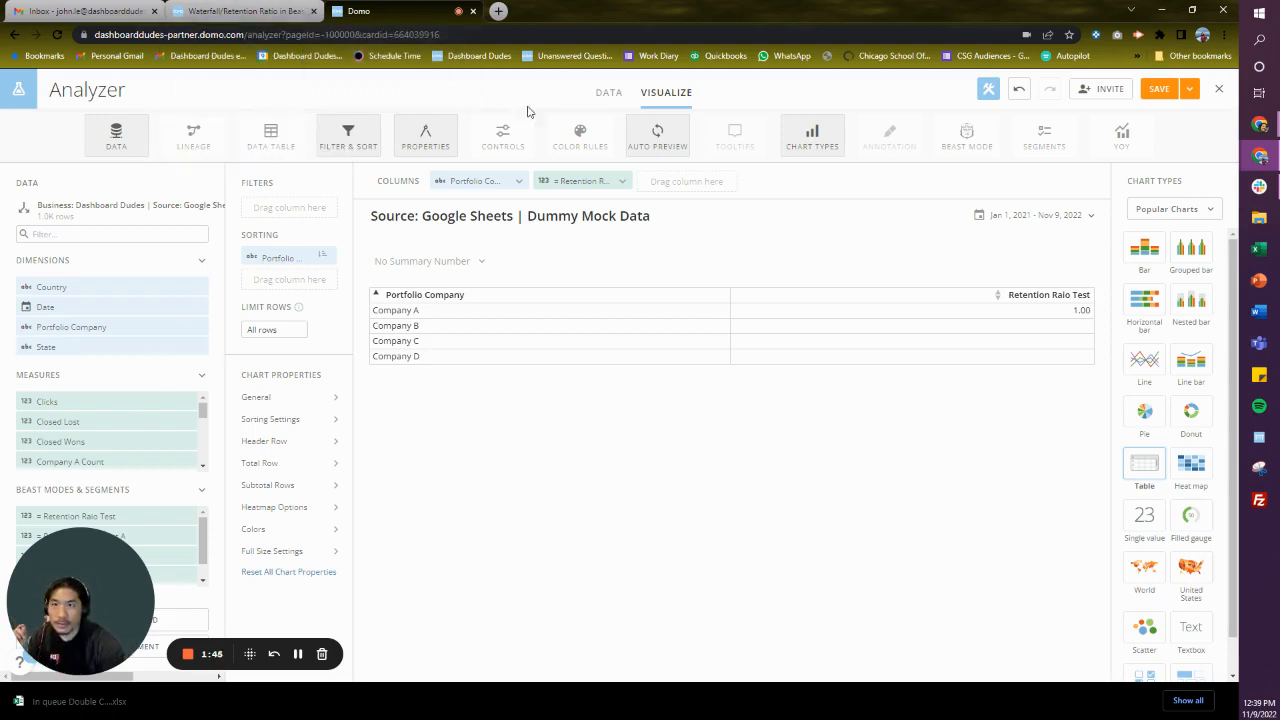
{"action": "left_click", "coordinate": [1219, 89]}
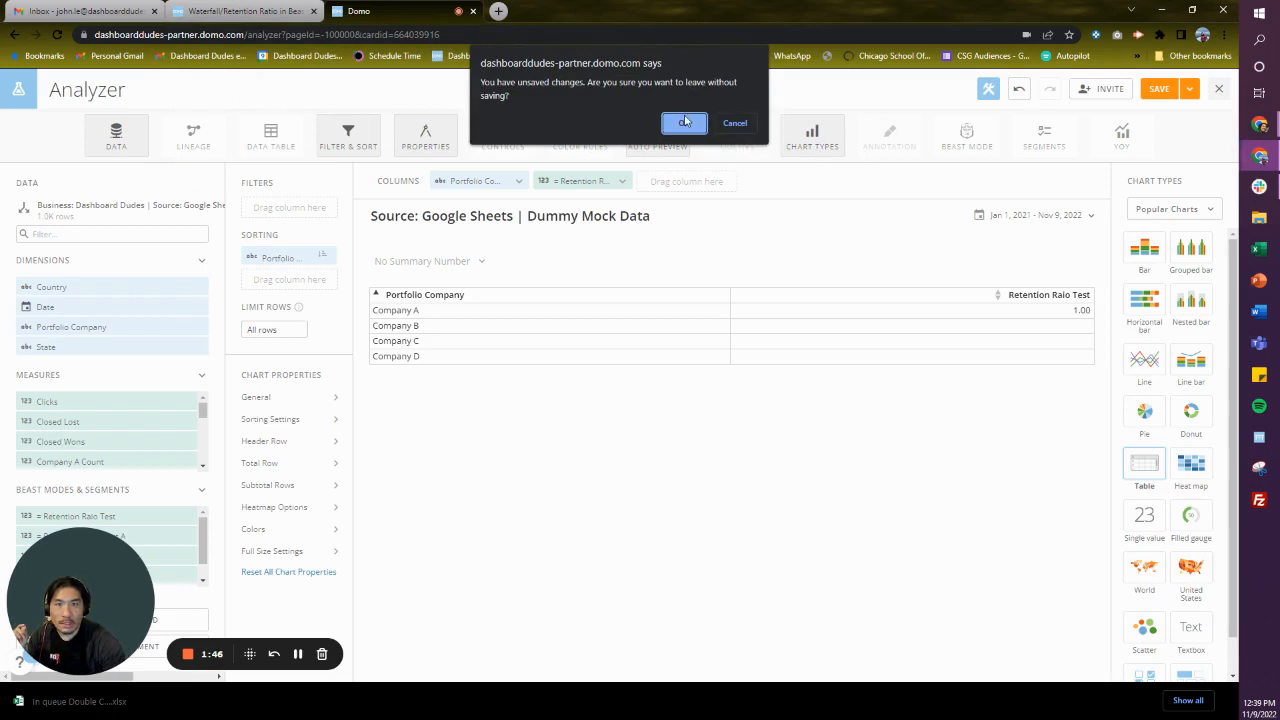
{"action": "left_click", "coordinate": [735, 123]}
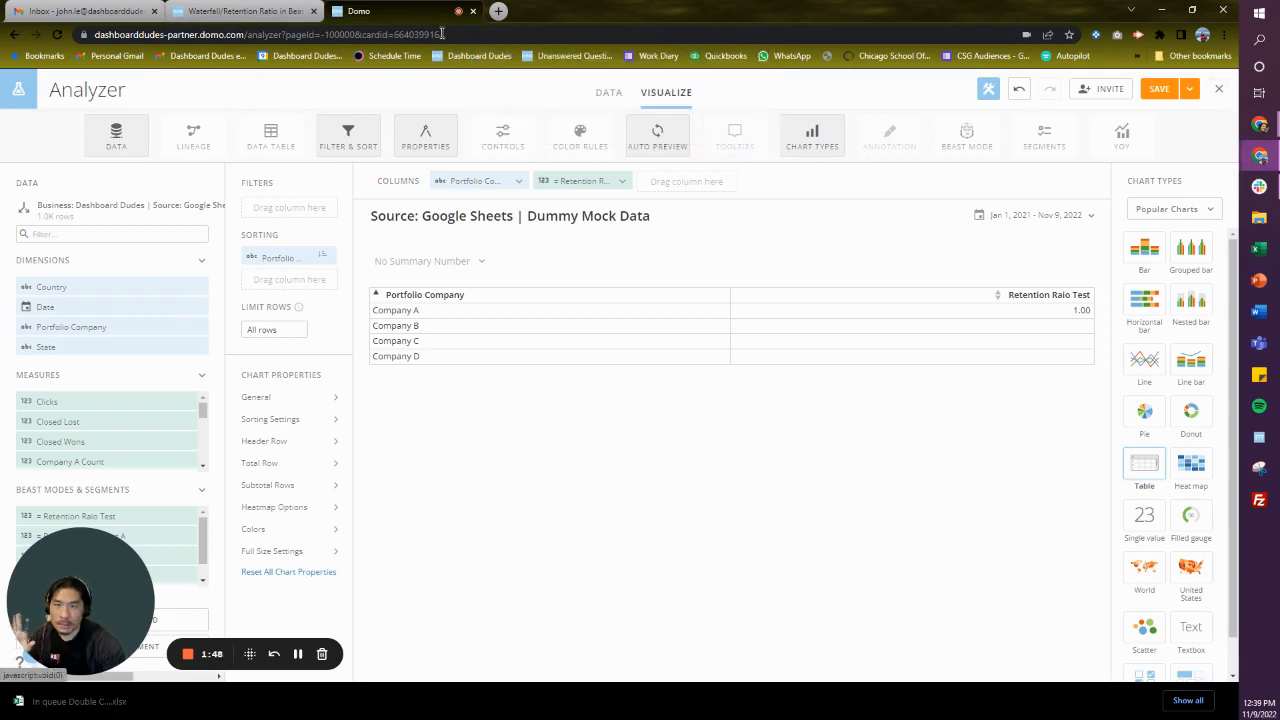
{"action": "right_click", "coordinate": [423, 12]}
{"action": "left_click", "coordinate": [492, 120]}
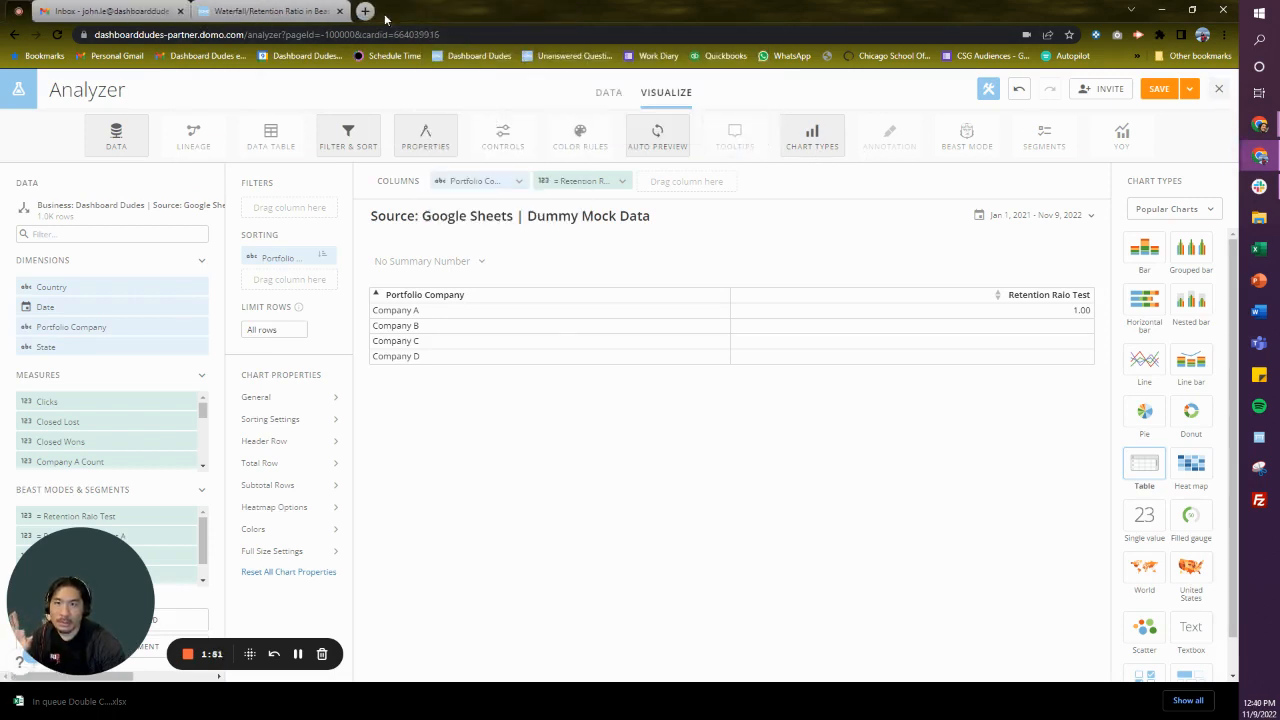
Duplicate the forum discussion's browser tab and unpin the Domo tab.
{"action": "right_click", "coordinate": [288, 17]}
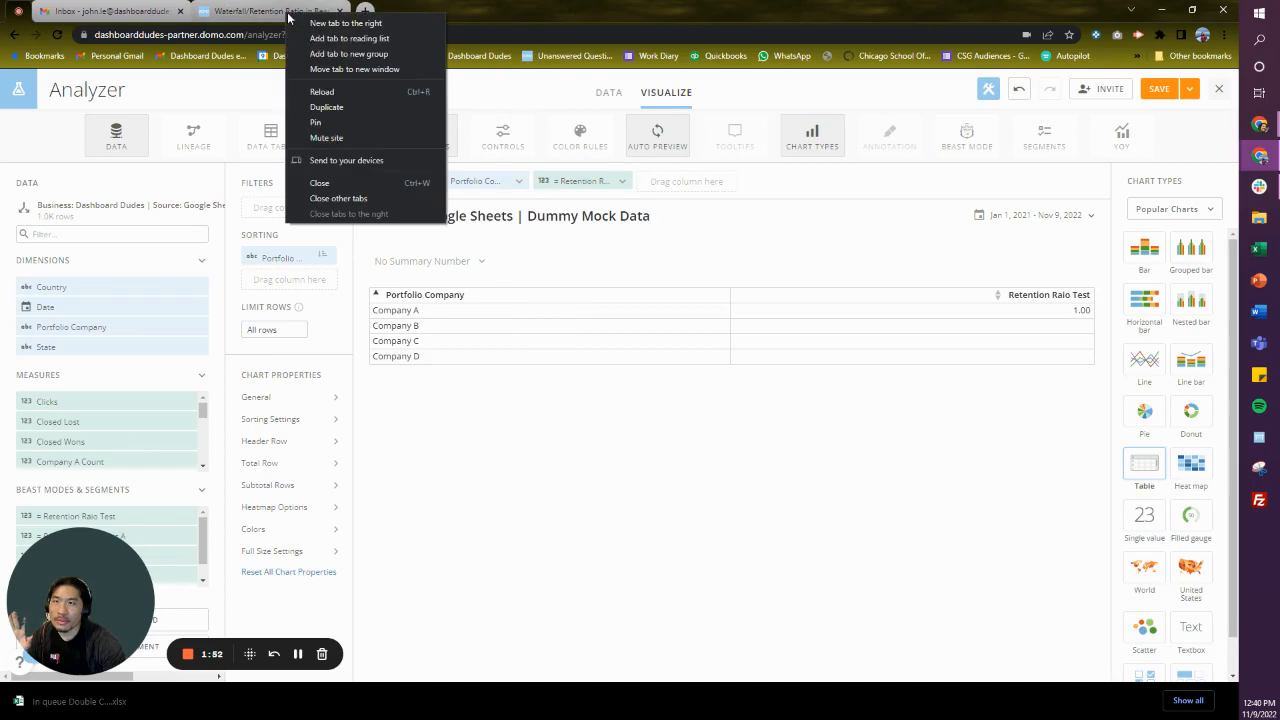
{"action": "left_click", "coordinate": [352, 107]}
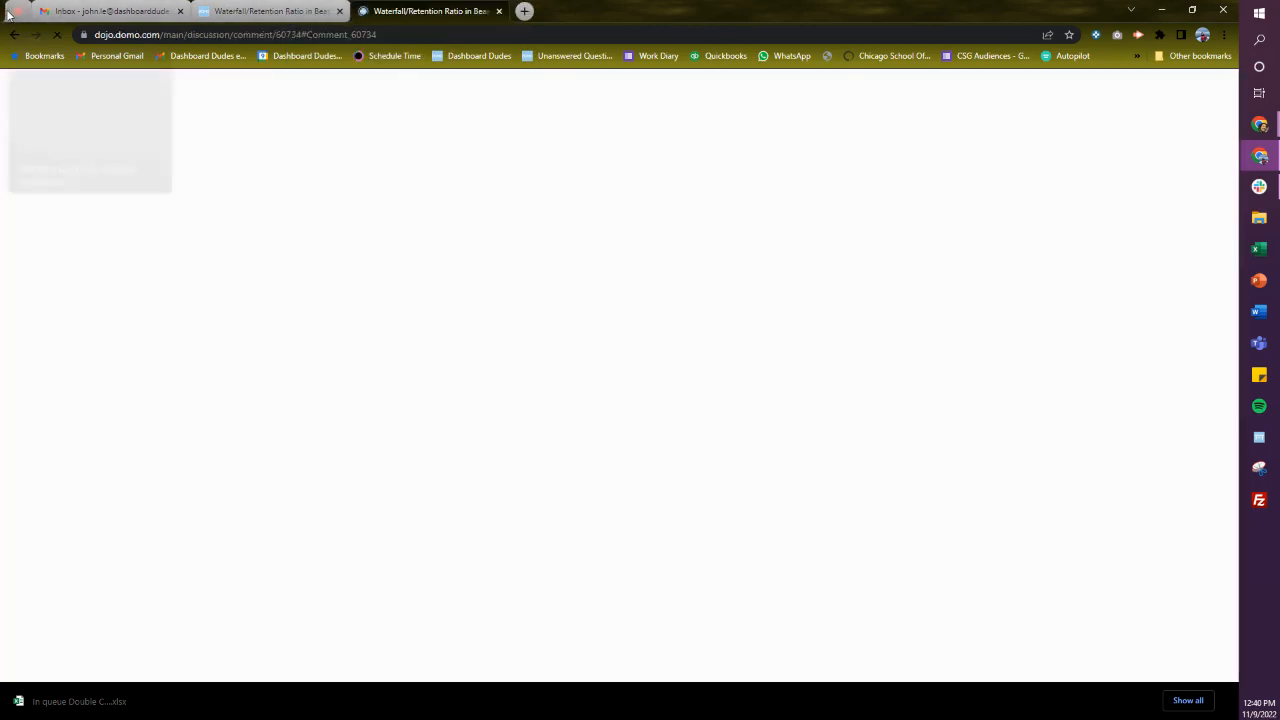
{"action": "right_click", "coordinate": [7, 12]}
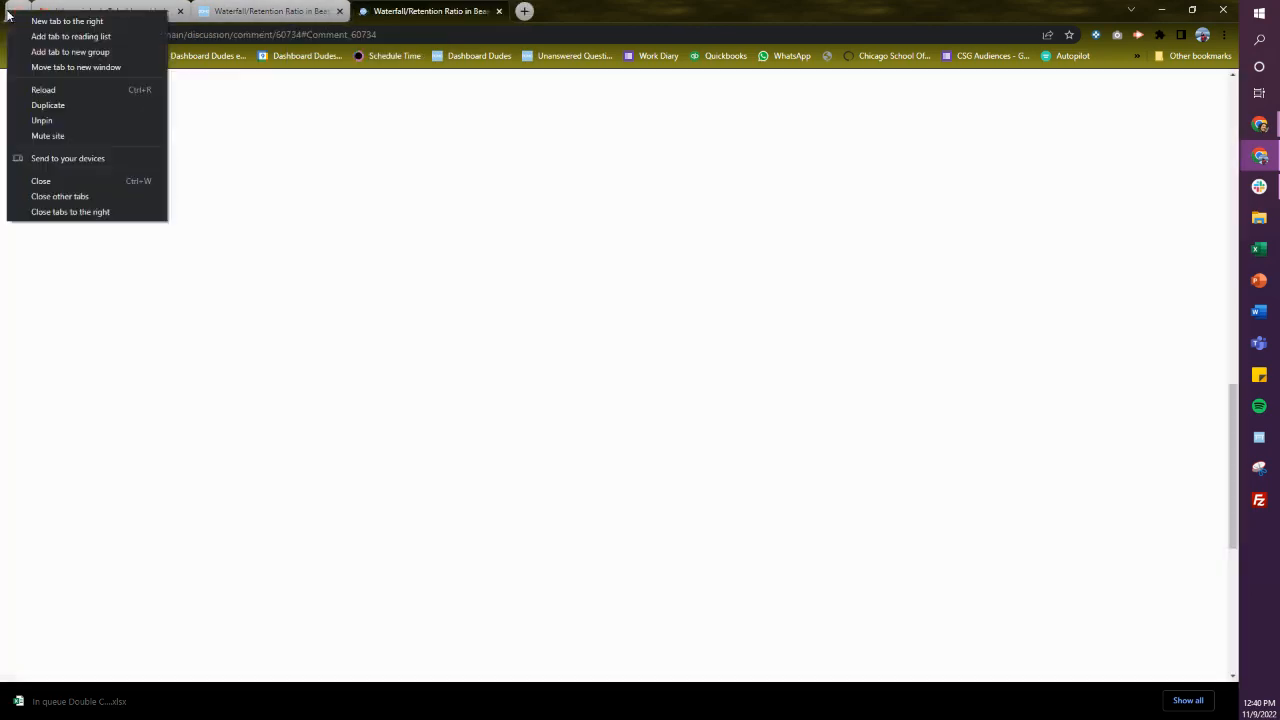
{"action": "left_click", "coordinate": [55, 124]}
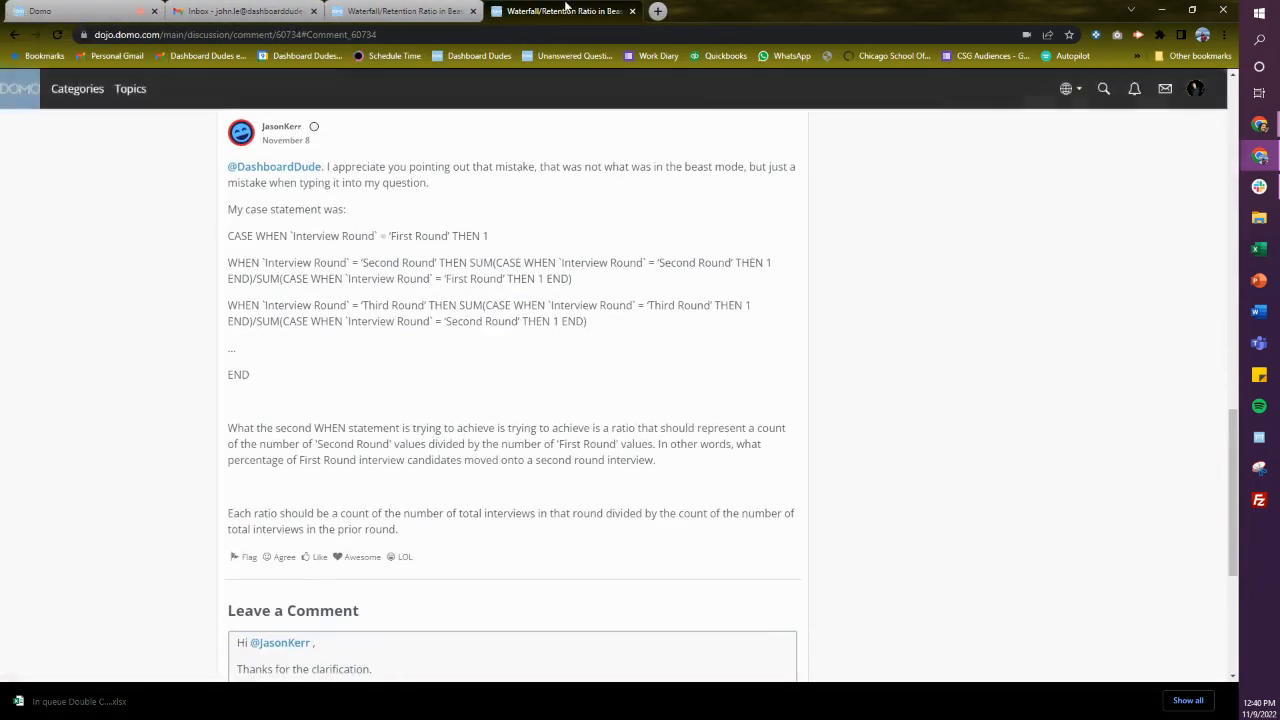
Duplicate the browser tab that holds the Domo Analyzer card.
{"action": "left_click", "coordinate": [84, 7]}
{"action": "right_click", "coordinate": [80, 7]}
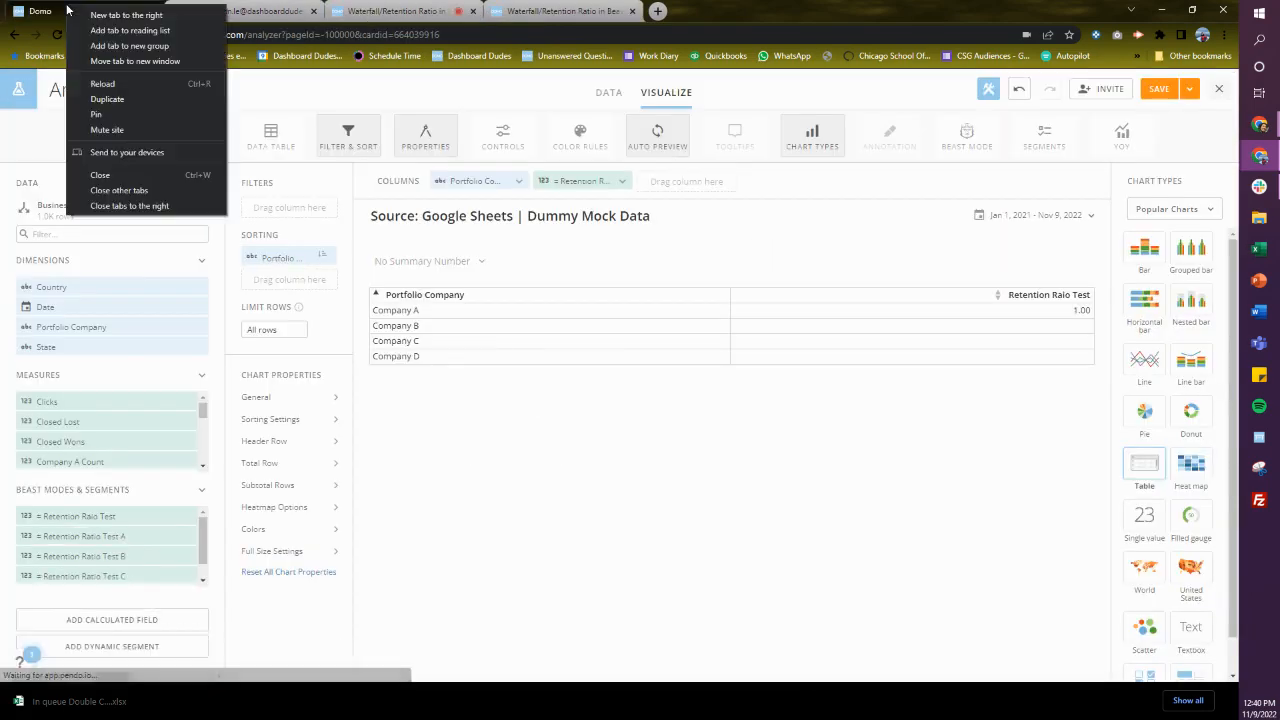
{"action": "left_click", "coordinate": [112, 100]}
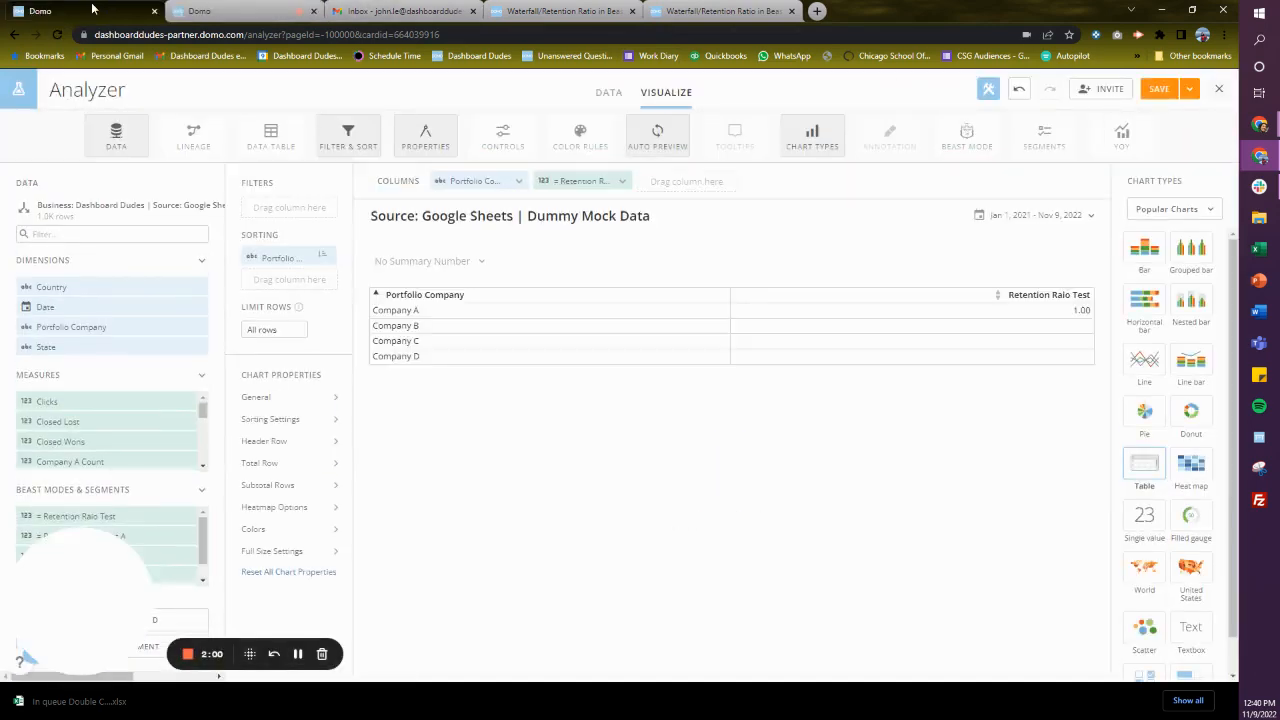
Leave the Analyzer in one Domo tab and open the newest dataflow, the Google Sheets Dummy Data Retention one, for editing.
{"action": "left_click", "coordinate": [1219, 88]}
{"action": "left_click", "coordinate": [405, 88]}
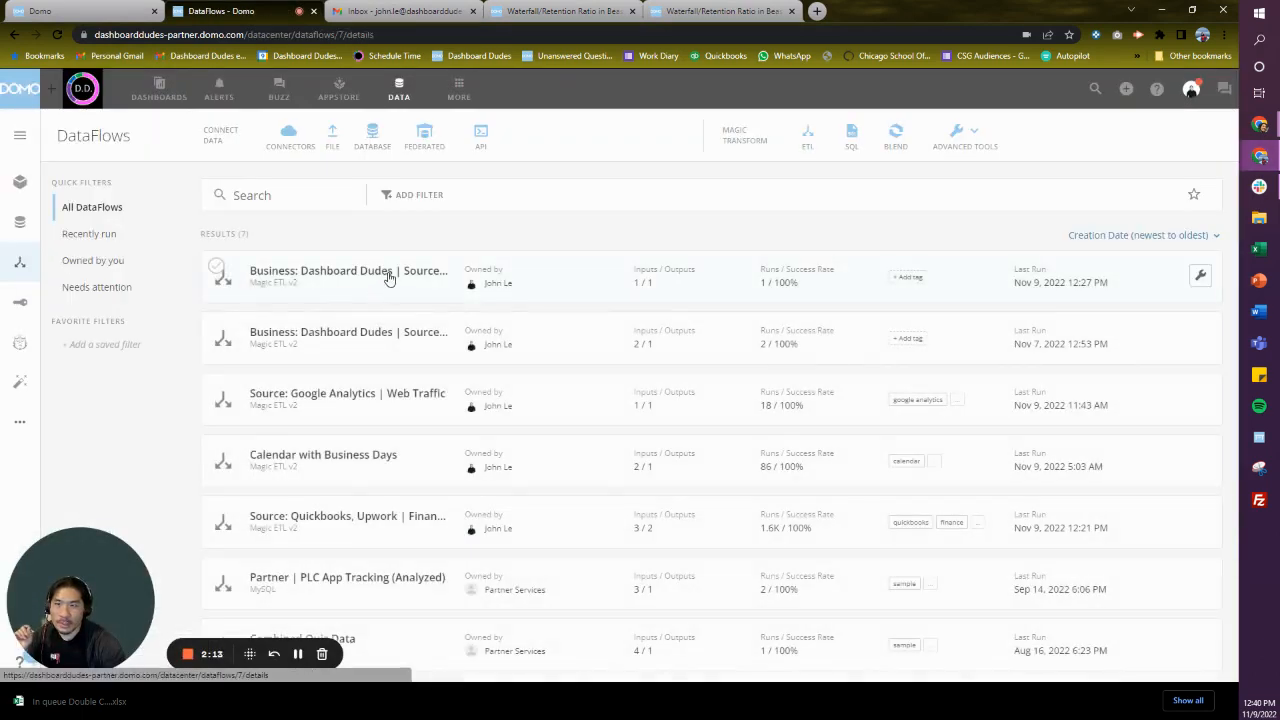
{"action": "left_click", "coordinate": [389, 276]}
{"action": "left_click", "coordinate": [1175, 156]}
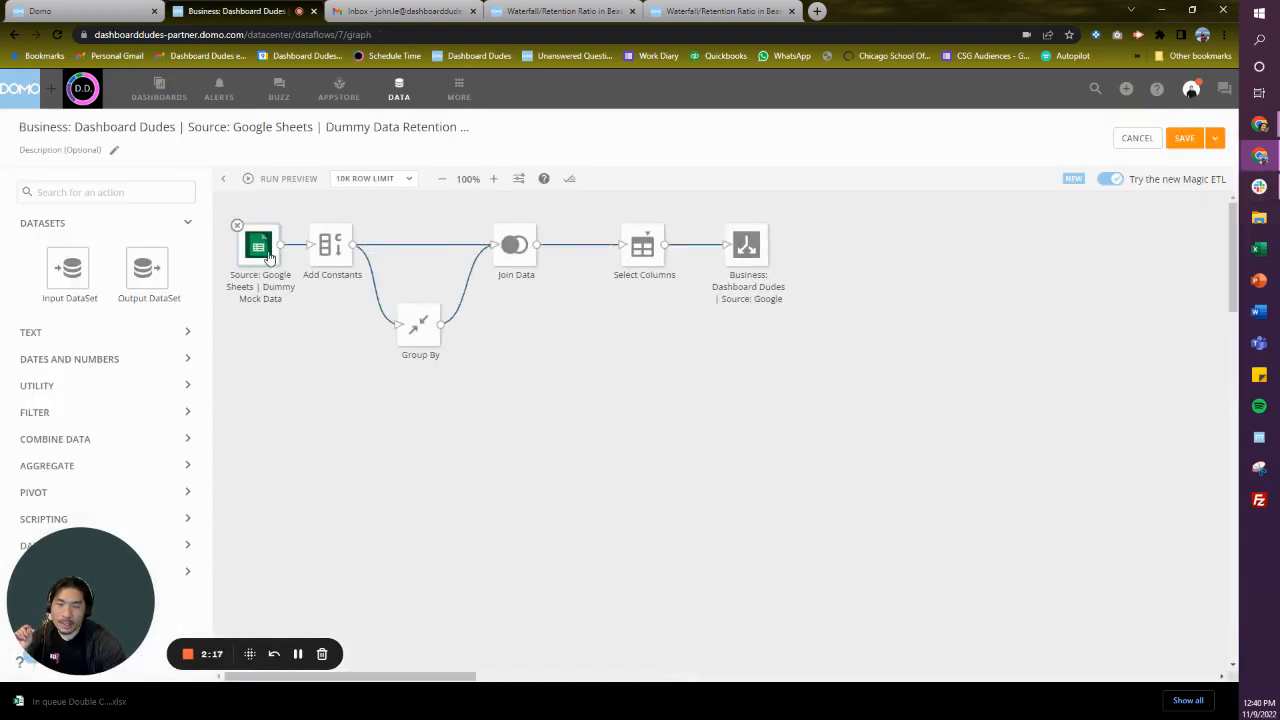
Review the Proxy column in the Add Constants configuration and the grouping and aggregation formulas in Group By.
{"action": "left_click", "coordinate": [333, 250]}
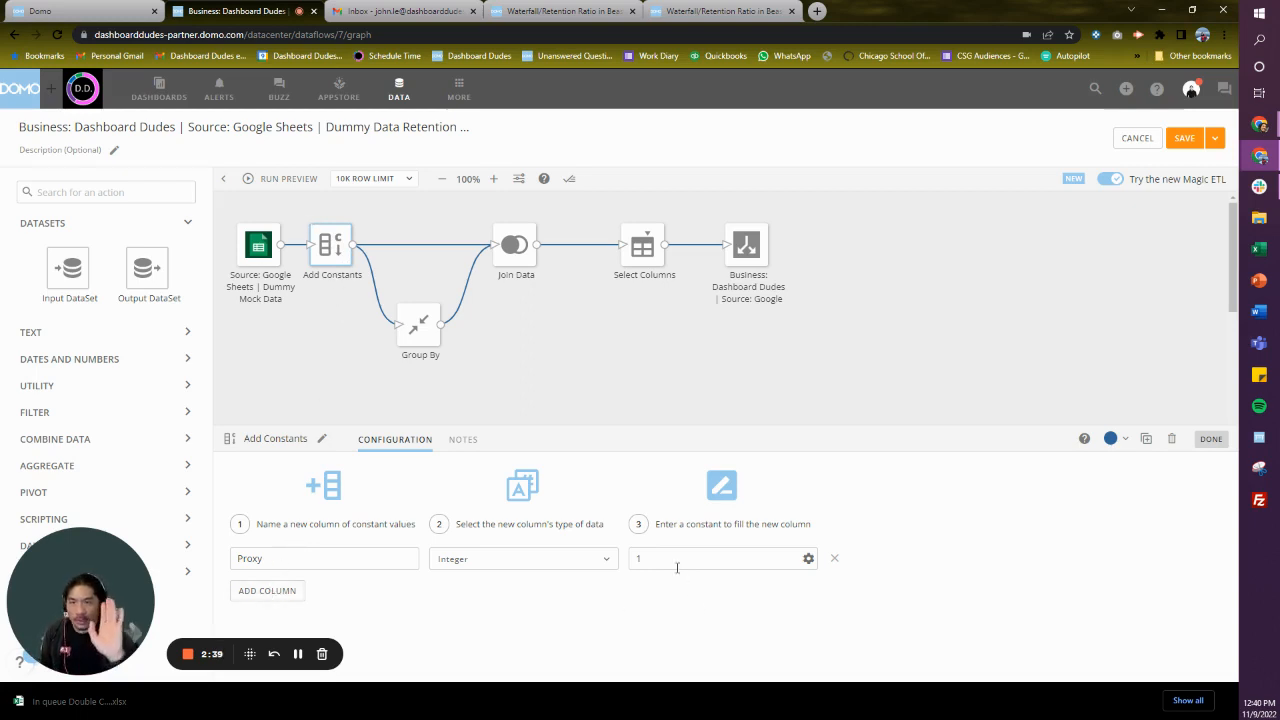
{"action": "left_click", "coordinate": [418, 322]}
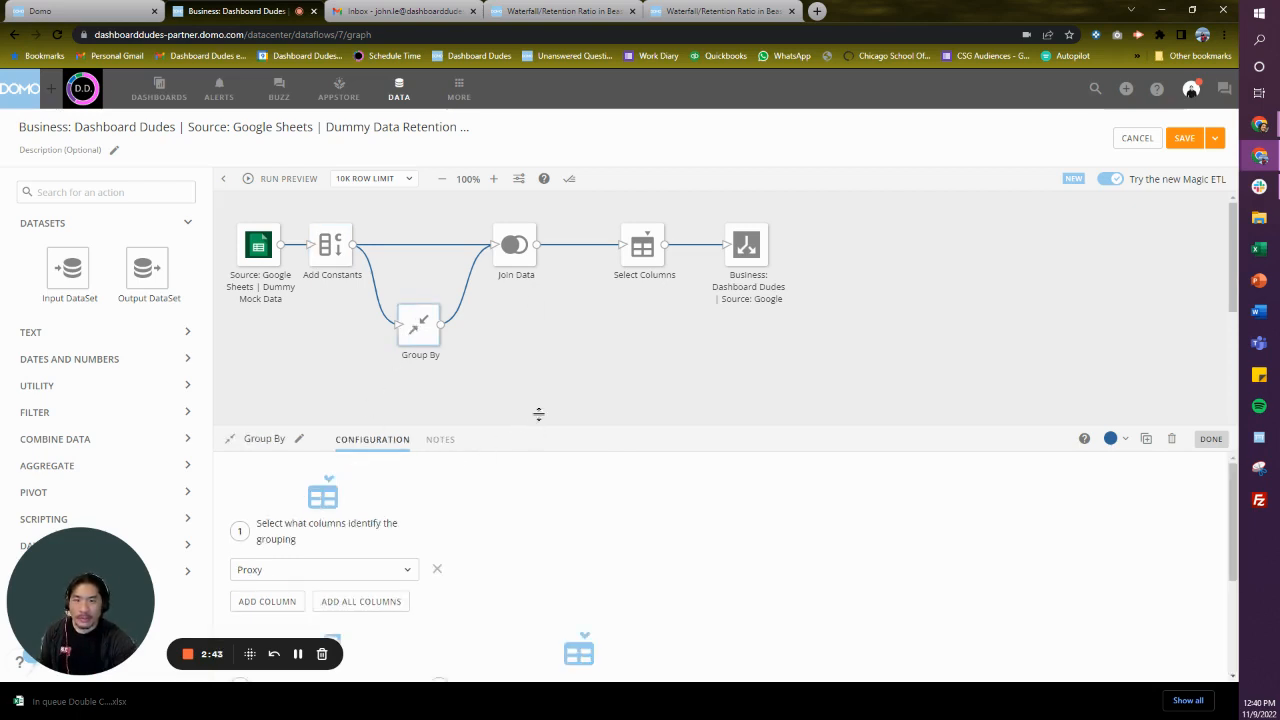
{"action": "left_click_drag", "start_coordinate": [537, 418], "coordinate": [568, 260]}
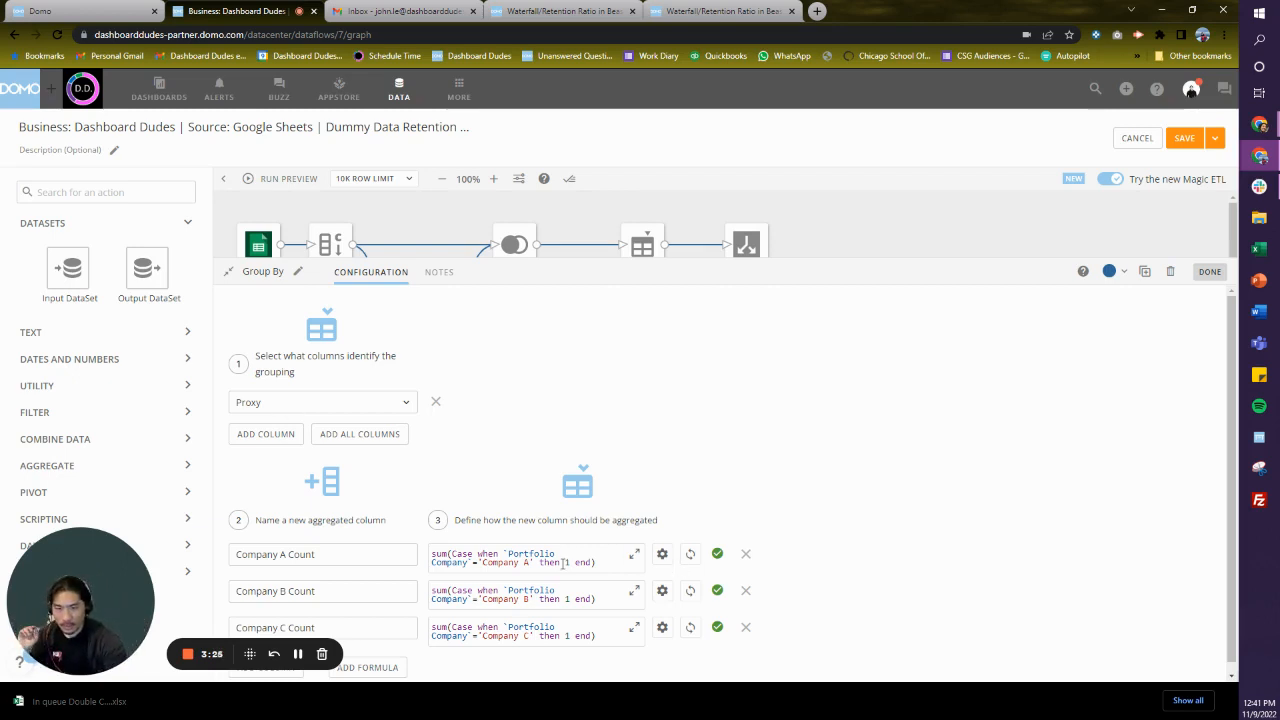
Run a preview of the whole dataflow and close the Group By configuration.
{"action": "scroll", "coordinate": [419, 380], "scroll_direction": "down", "scroll_amount": 1}
{"action": "left_click", "coordinate": [266, 181]}
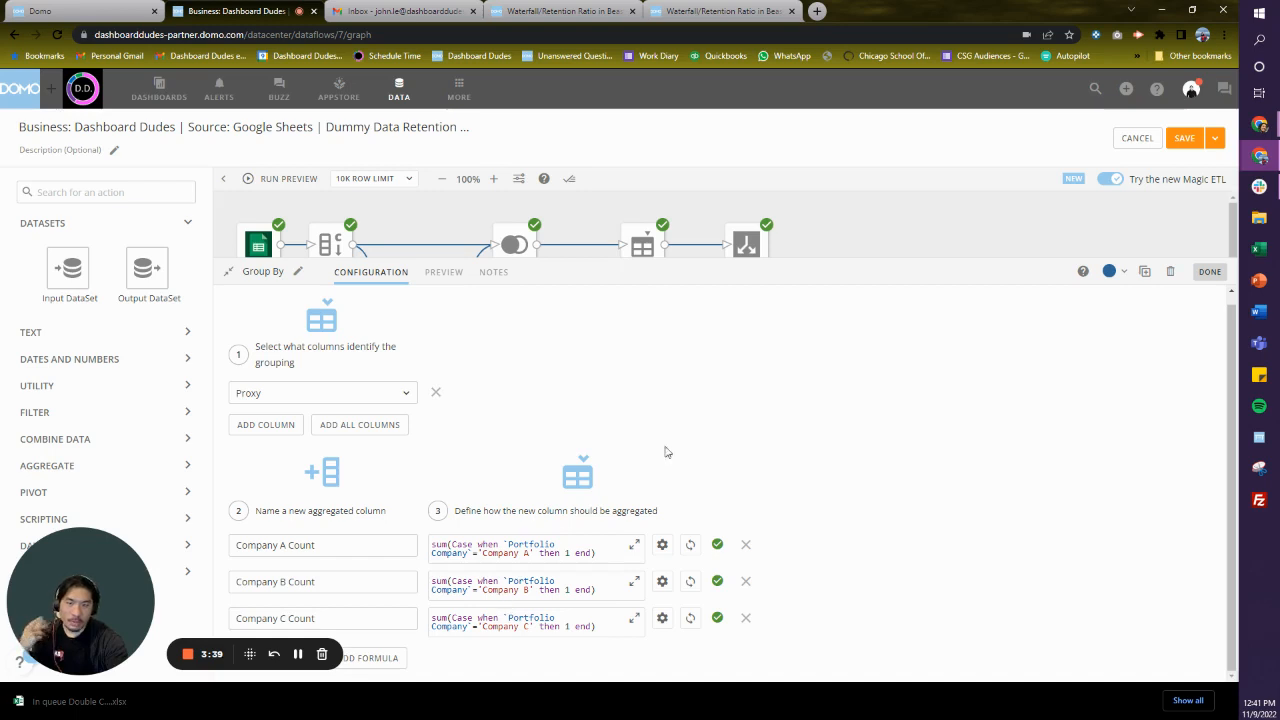
{"action": "left_click", "coordinate": [901, 236]}
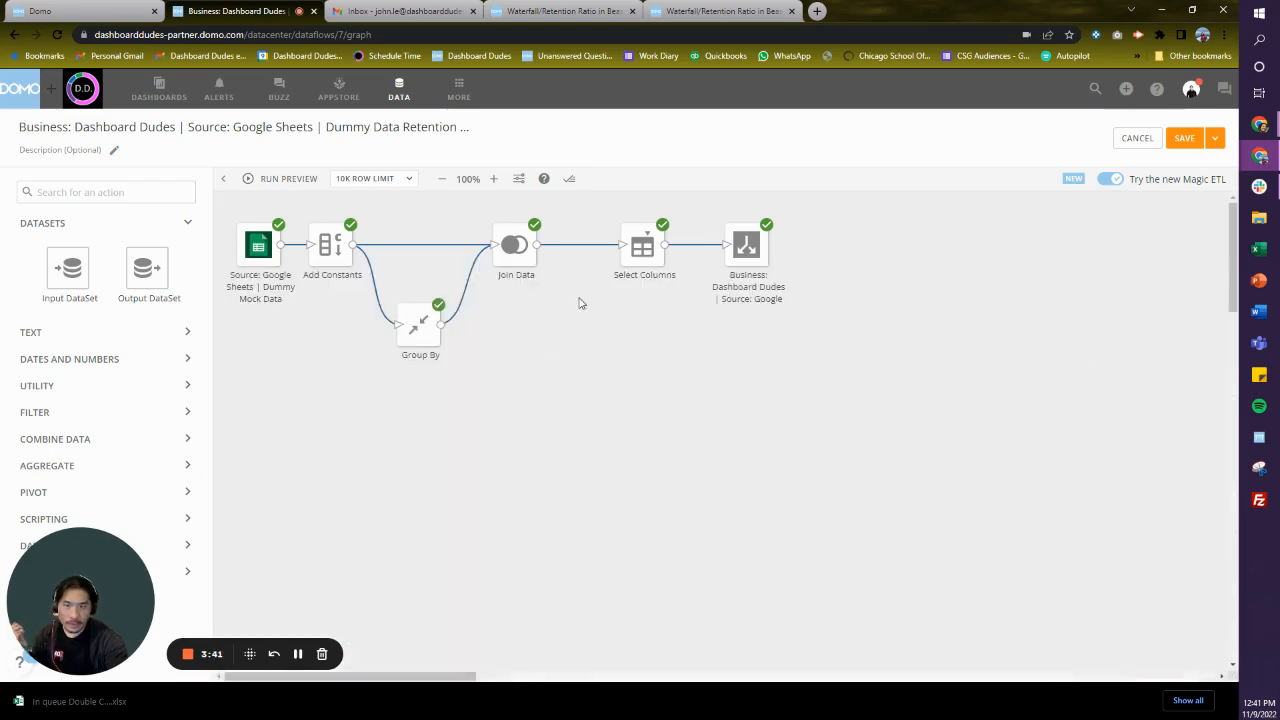
Review the Join Data configuration and preview the Add Constants output across to its last columns.
{"action": "left_click", "coordinate": [514, 262]}
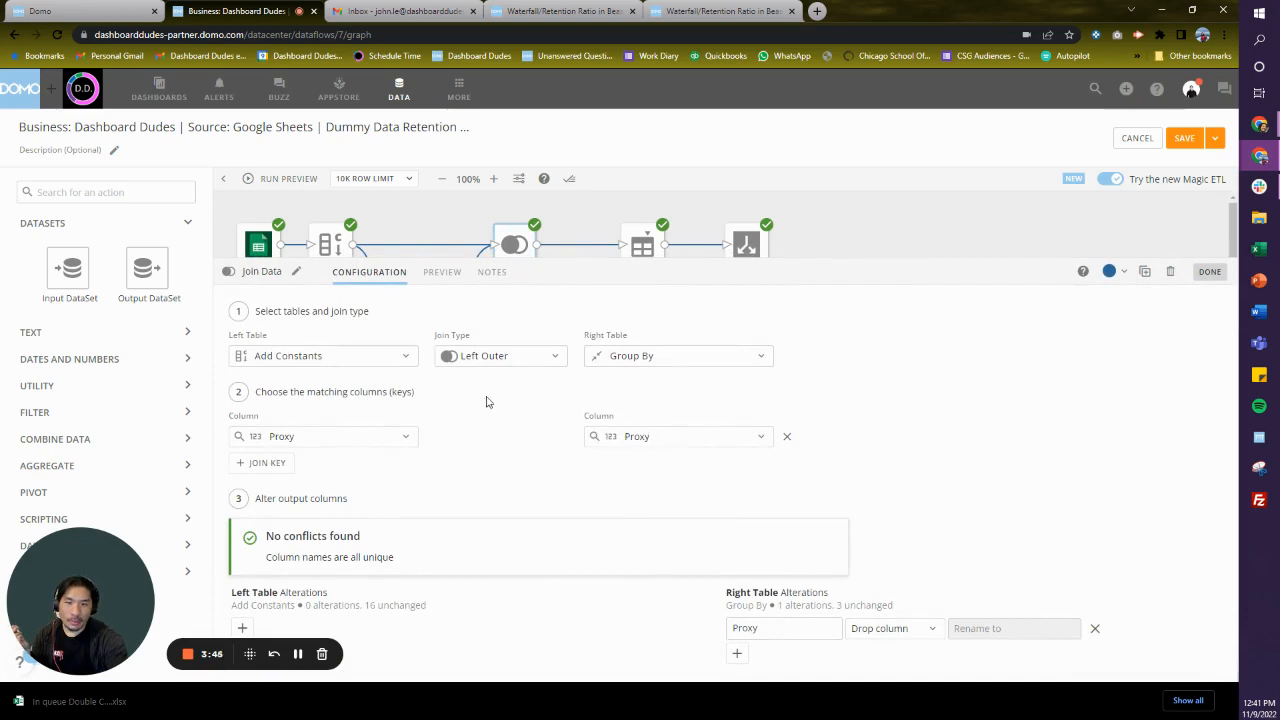
{"action": "left_click", "coordinate": [913, 236]}
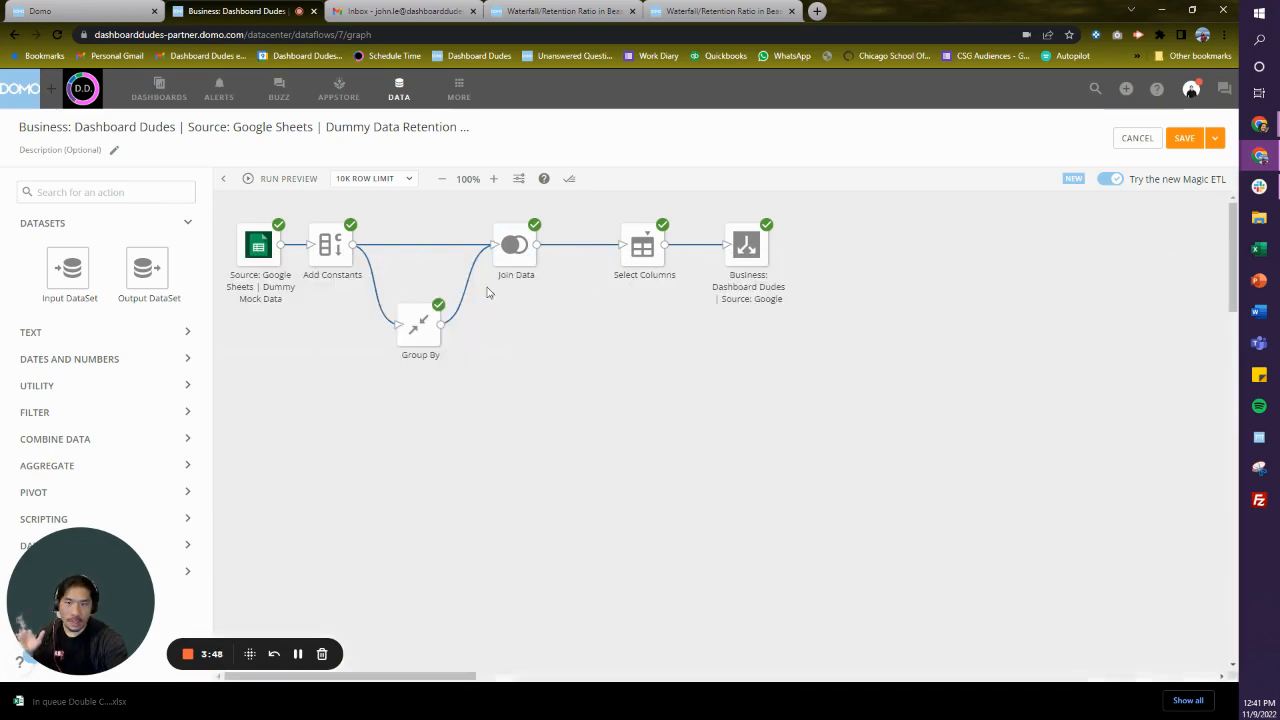
{"action": "left_click", "coordinate": [323, 256]}
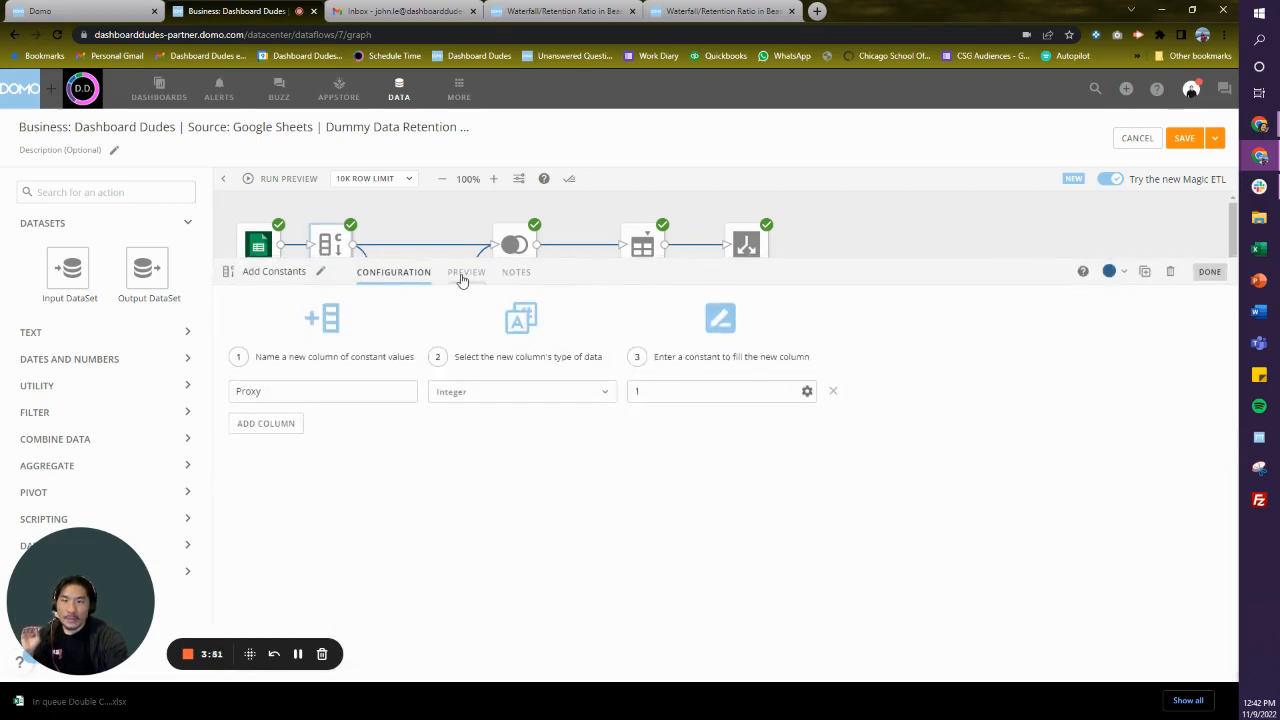
{"action": "left_click", "coordinate": [460, 276]}
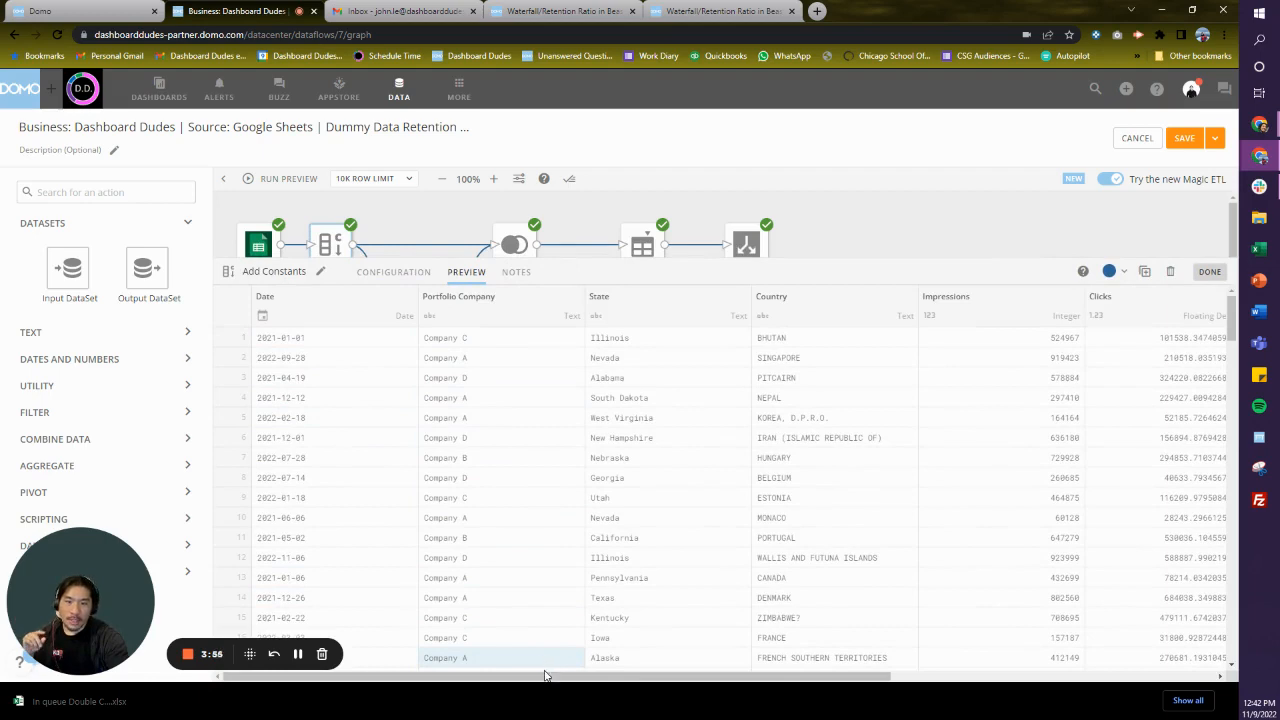
{"action": "left_click_drag", "start_coordinate": [549, 676], "coordinate": [1116, 618]}
{"action": "left_click", "coordinate": [994, 238]}
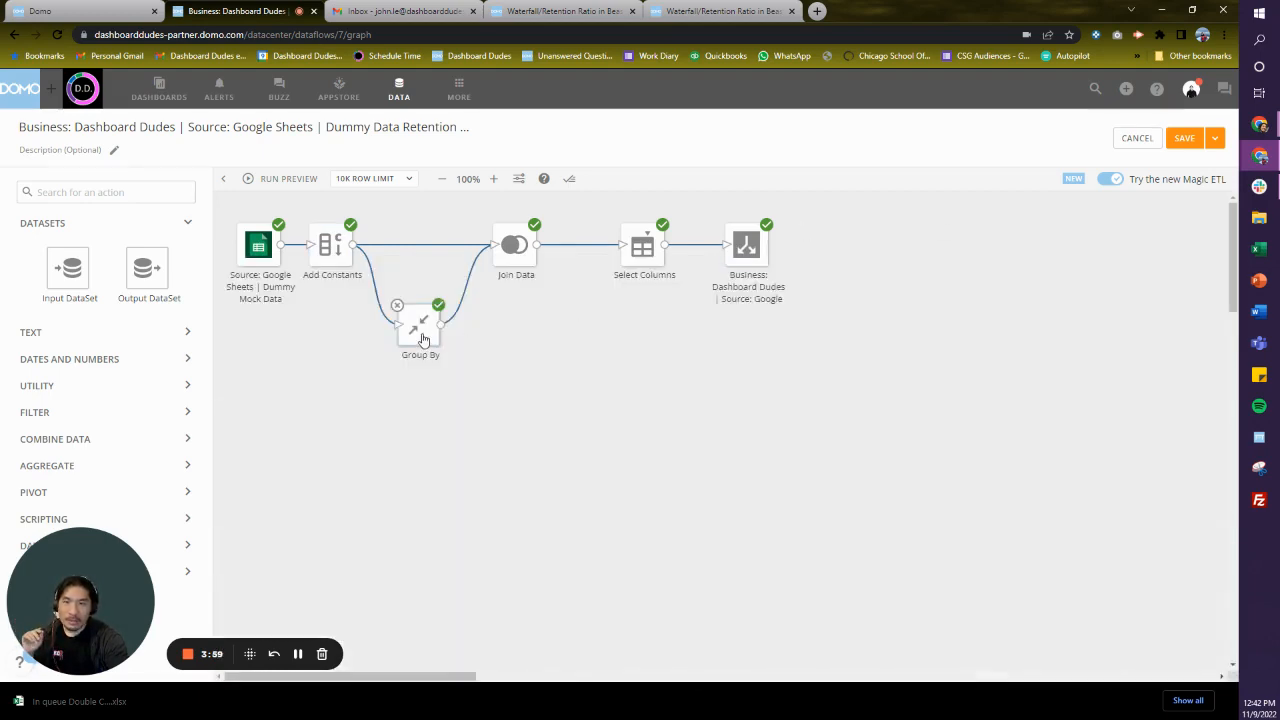
Preview the company counts produced by Group By and recheck the Join Data configuration.
{"action": "left_click", "coordinate": [418, 325]}
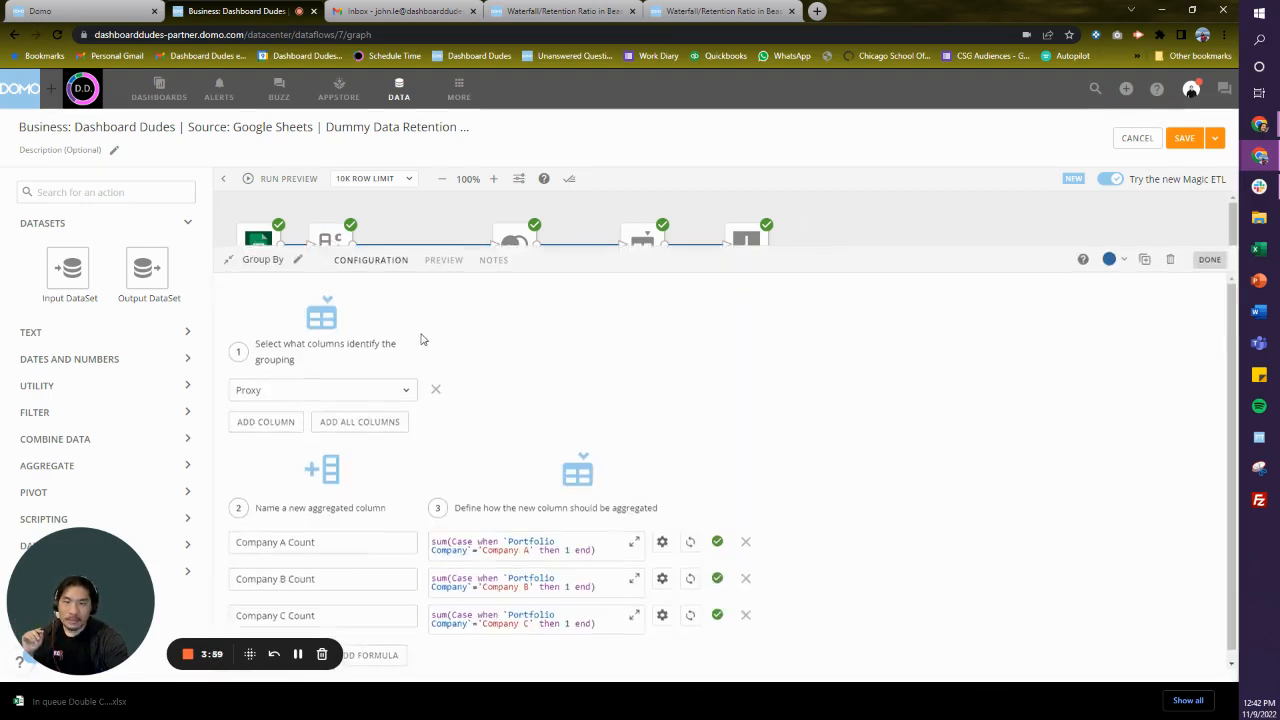
{"action": "left_click", "coordinate": [445, 272]}
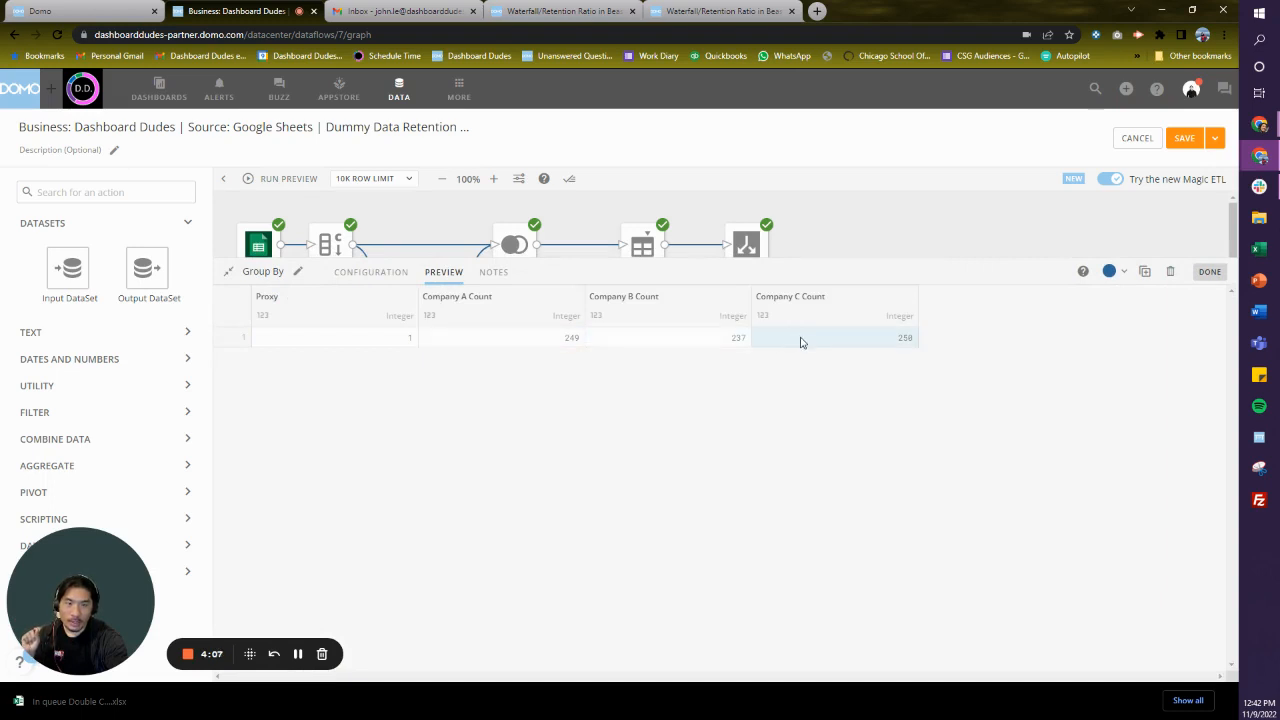
{"action": "left_click", "coordinate": [872, 216]}
{"action": "left_click", "coordinate": [514, 245]}
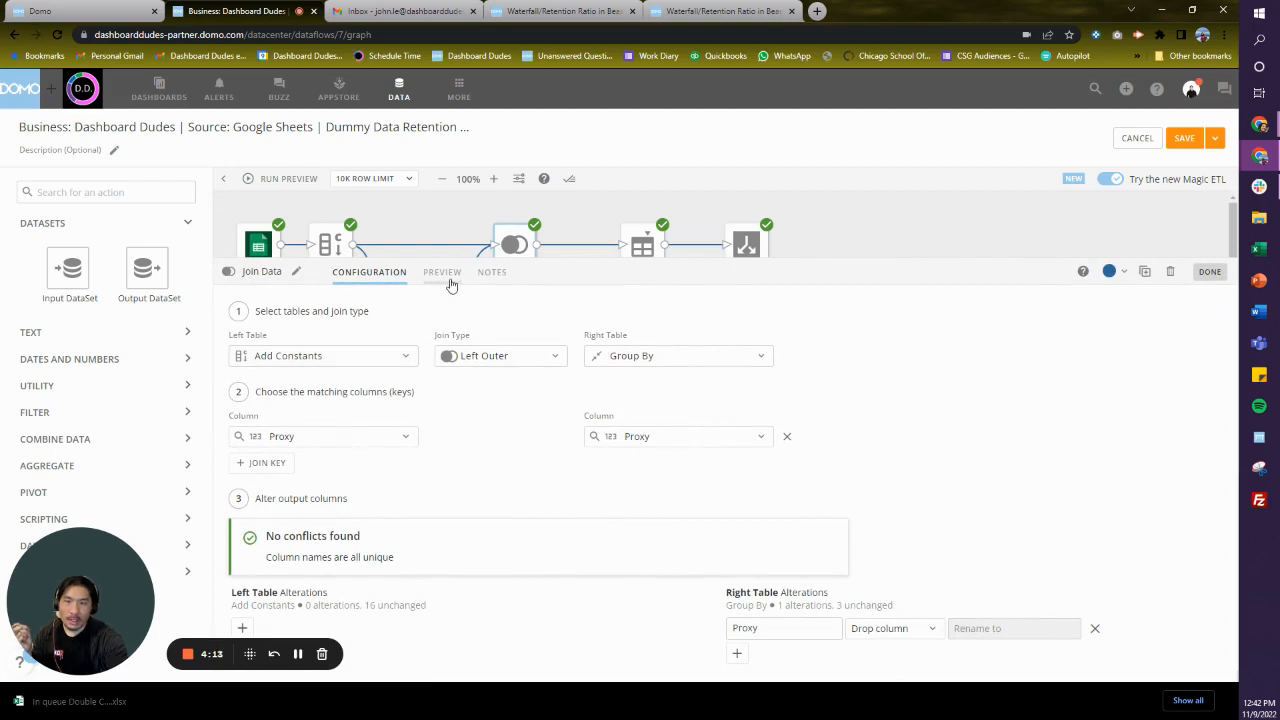
{"action": "left_click", "coordinate": [586, 222]}
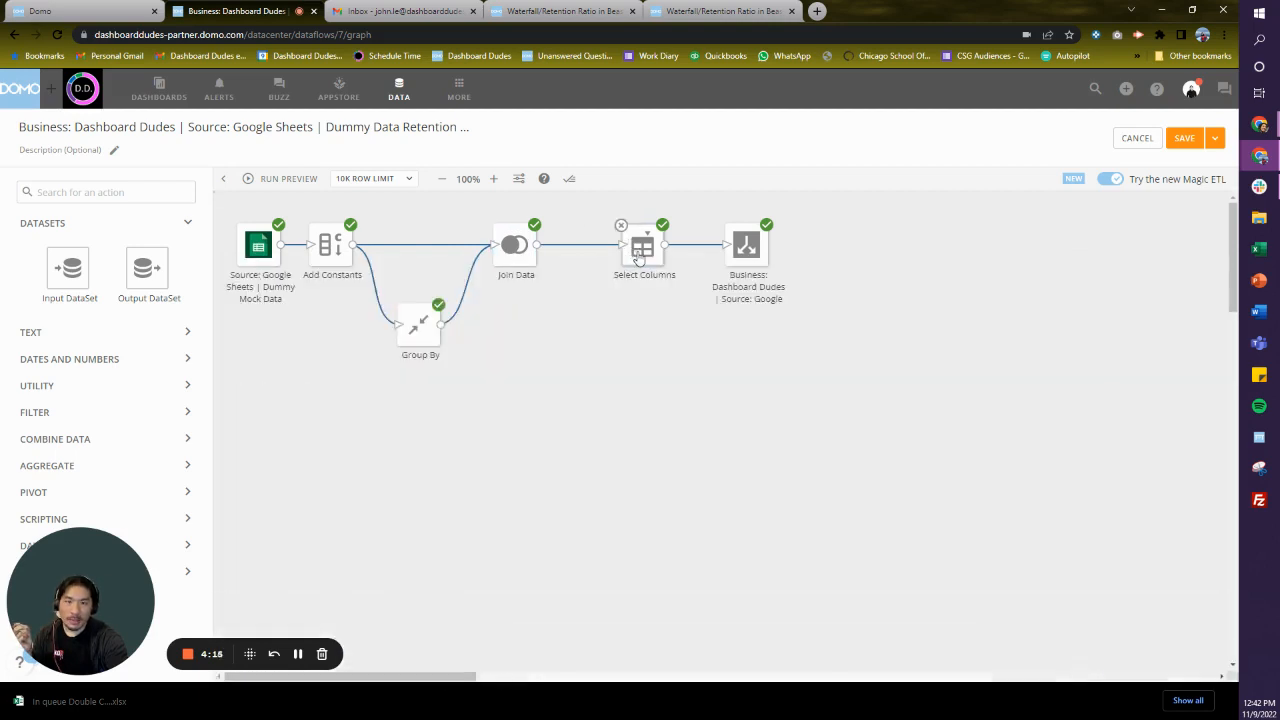
Preview the Select Columns output and examine its Proxy and Company A, B and C Count columns.
{"action": "left_click", "coordinate": [628, 276]}
{"action": "left_click", "coordinate": [469, 267]}
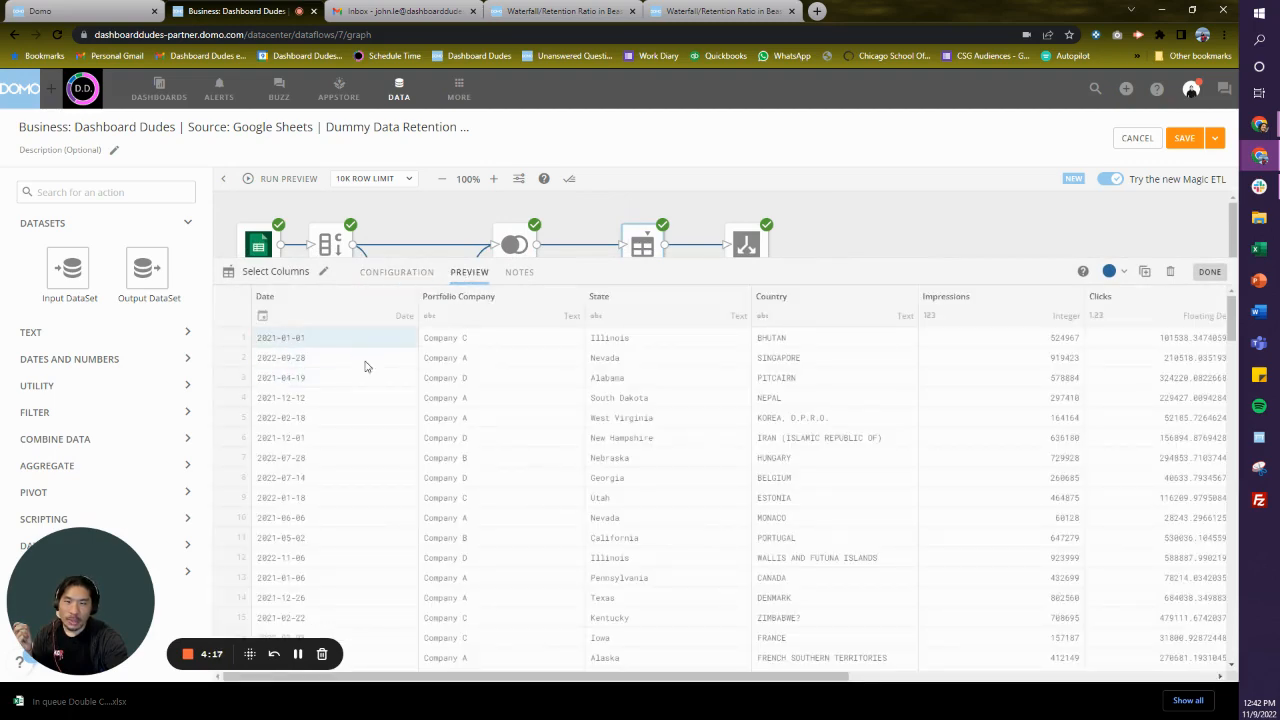
{"action": "left_click", "coordinate": [534, 680]}
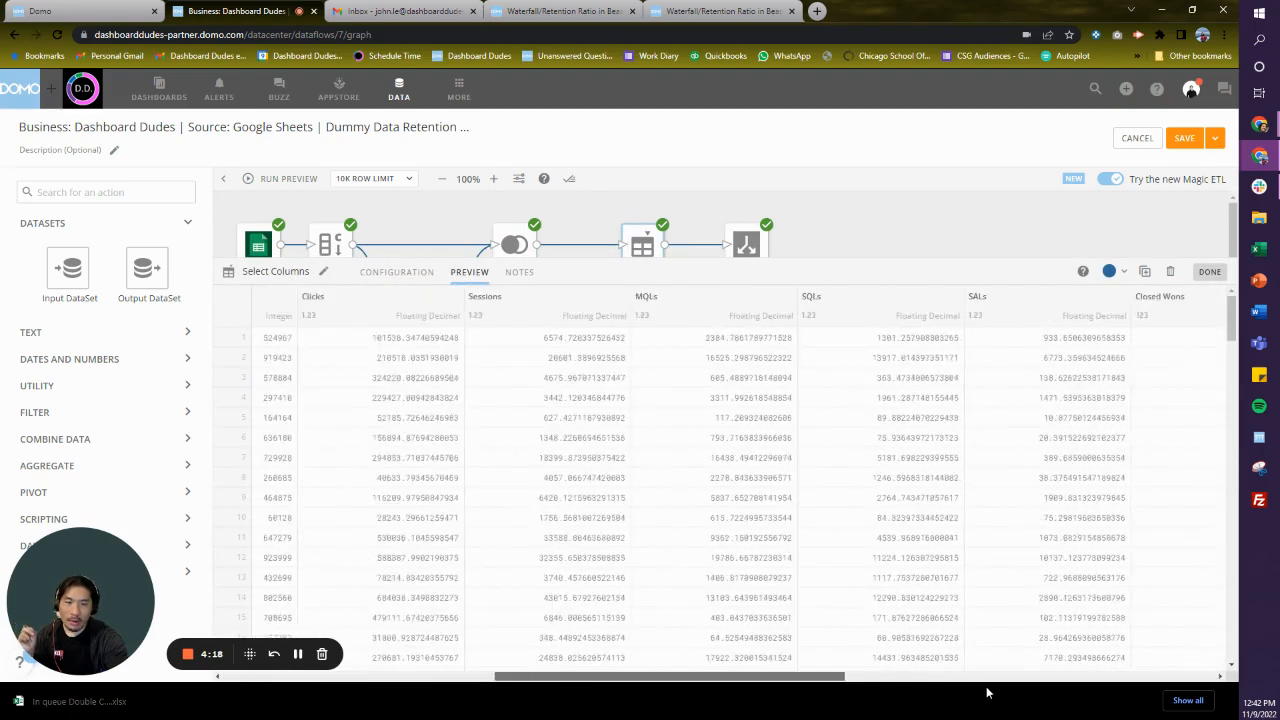
{"action": "left_click_drag", "start_coordinate": [597, 682], "coordinate": [1005, 675]}
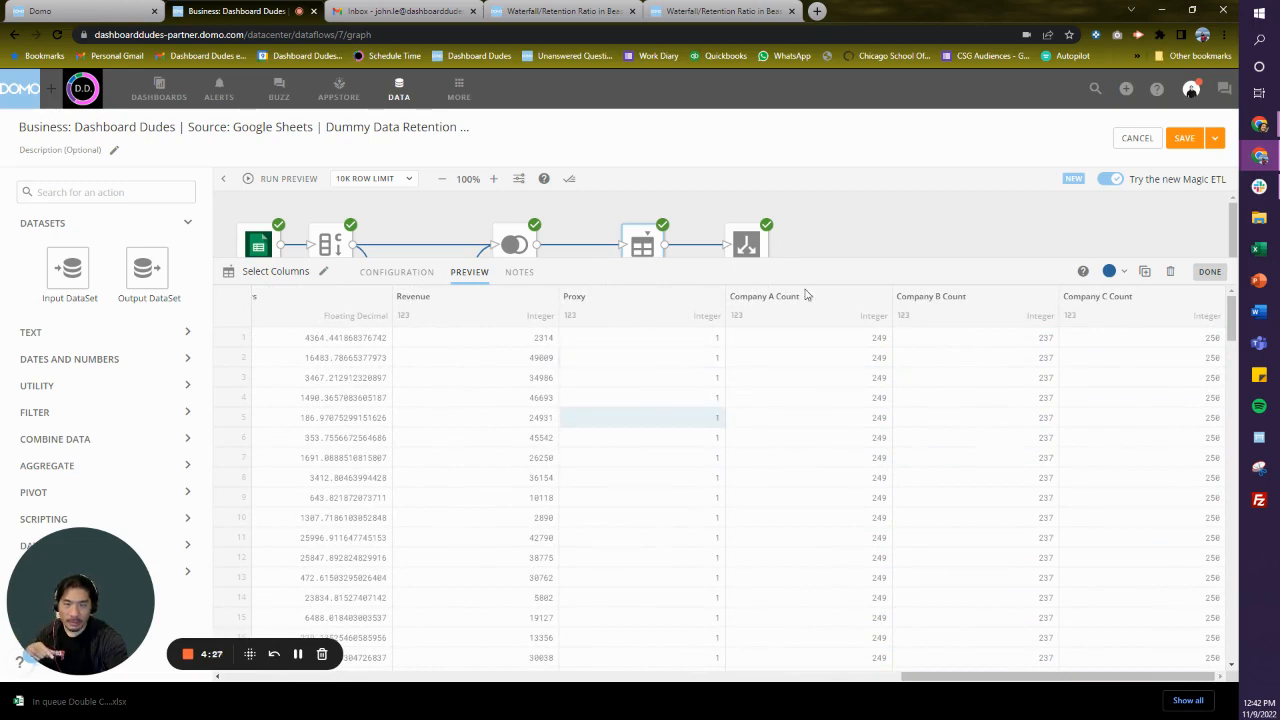
{"action": "left_click", "coordinate": [886, 240]}
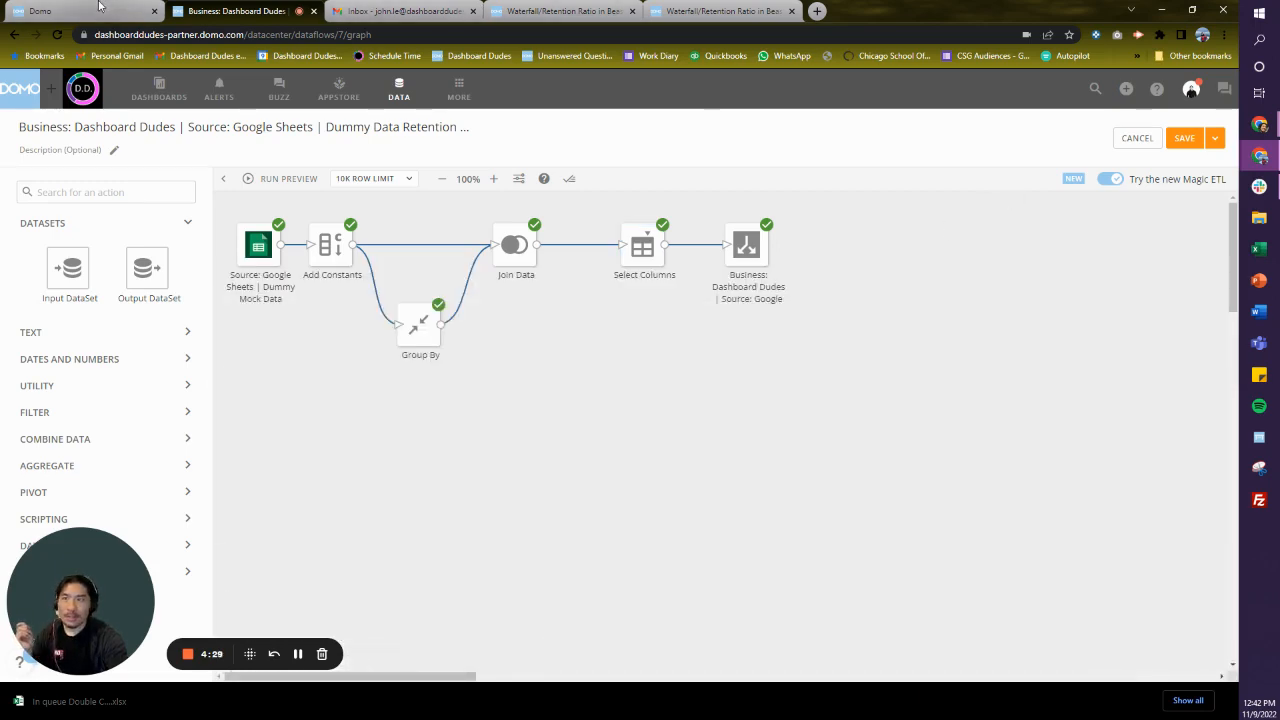
Switch to the card in Analyzer, search the fields for "company A" and add Company A Count as a table column.
{"action": "left_click", "coordinate": [99, 7]}
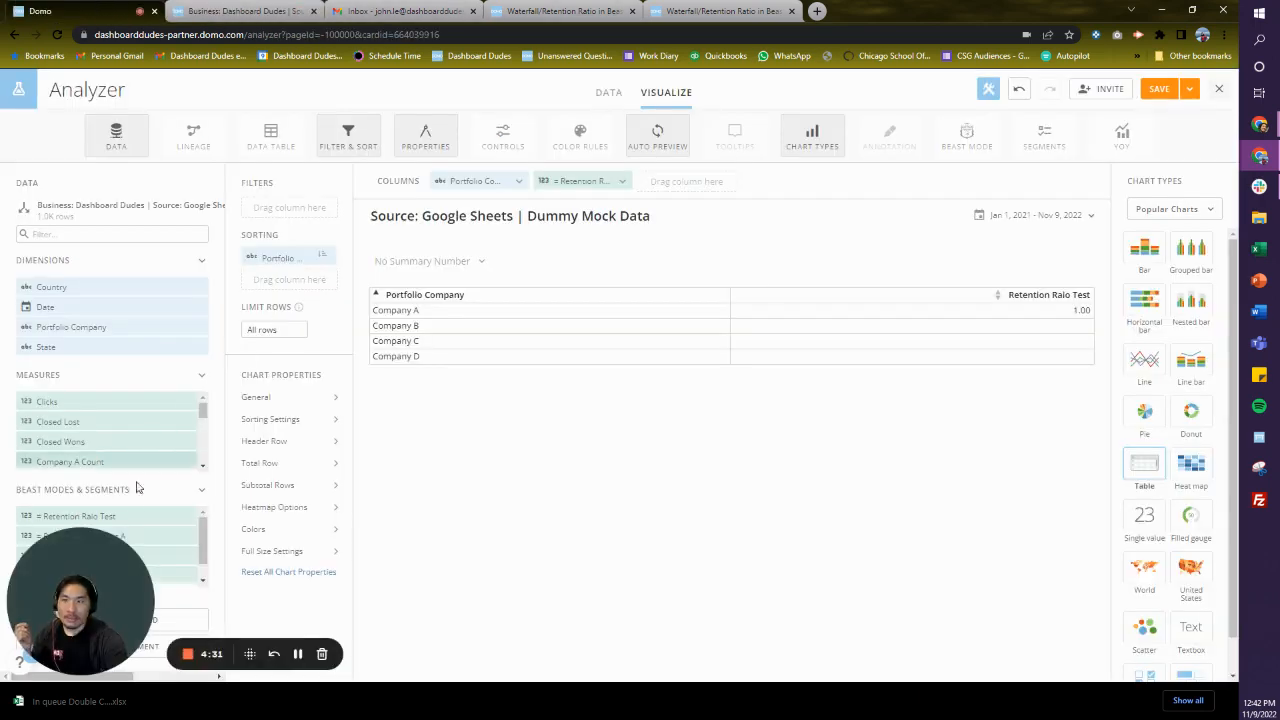
{"action": "left_click", "coordinate": [157, 238]}
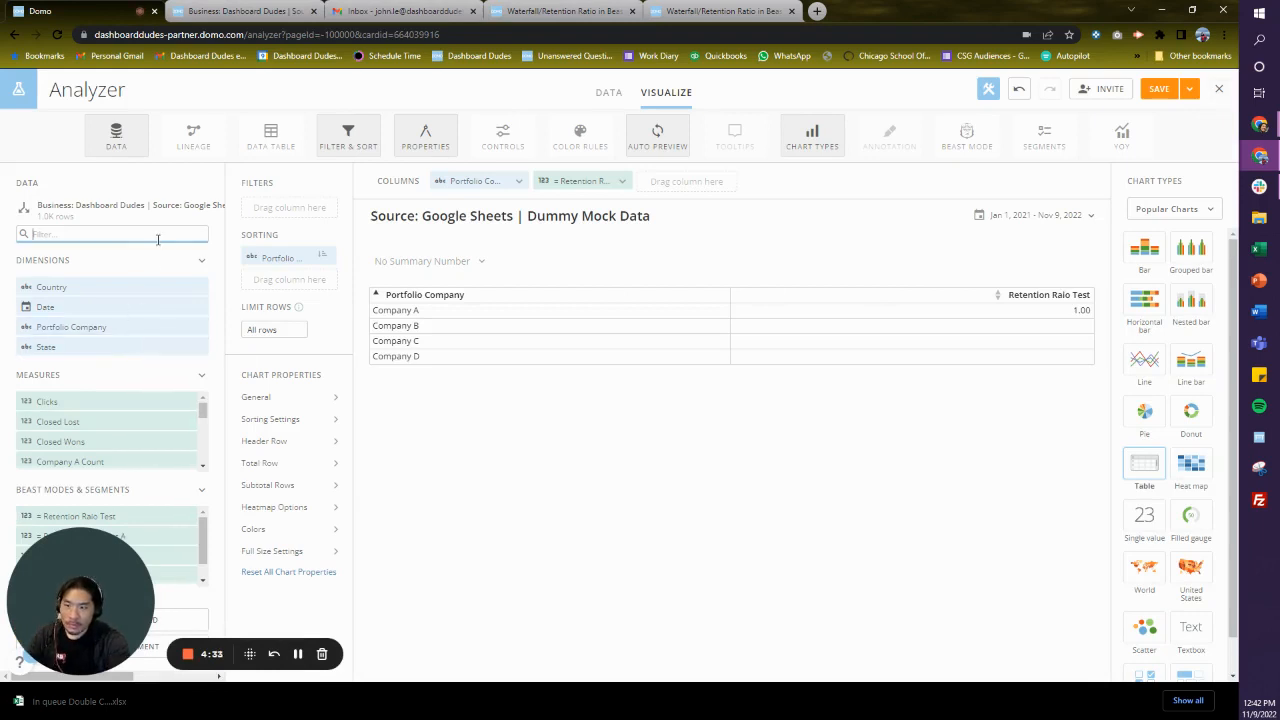
{"action": "type", "text": "company"}
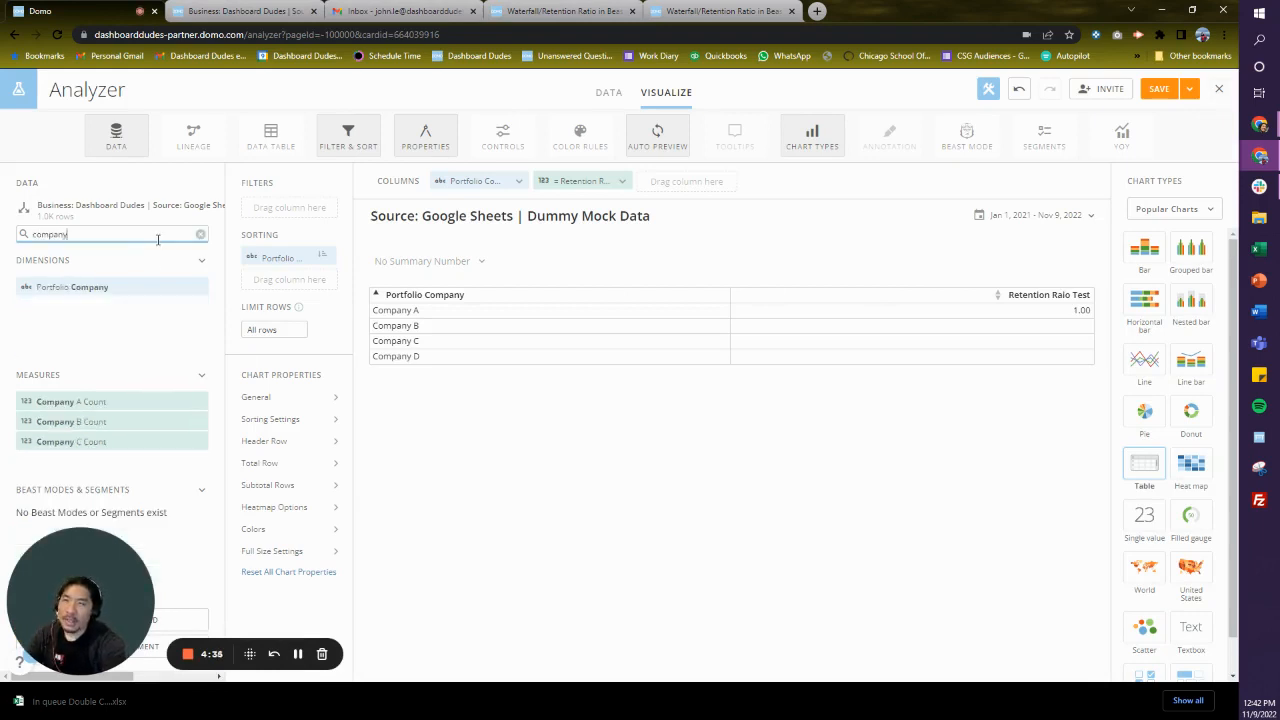
{"action": "type", "text": " A"}
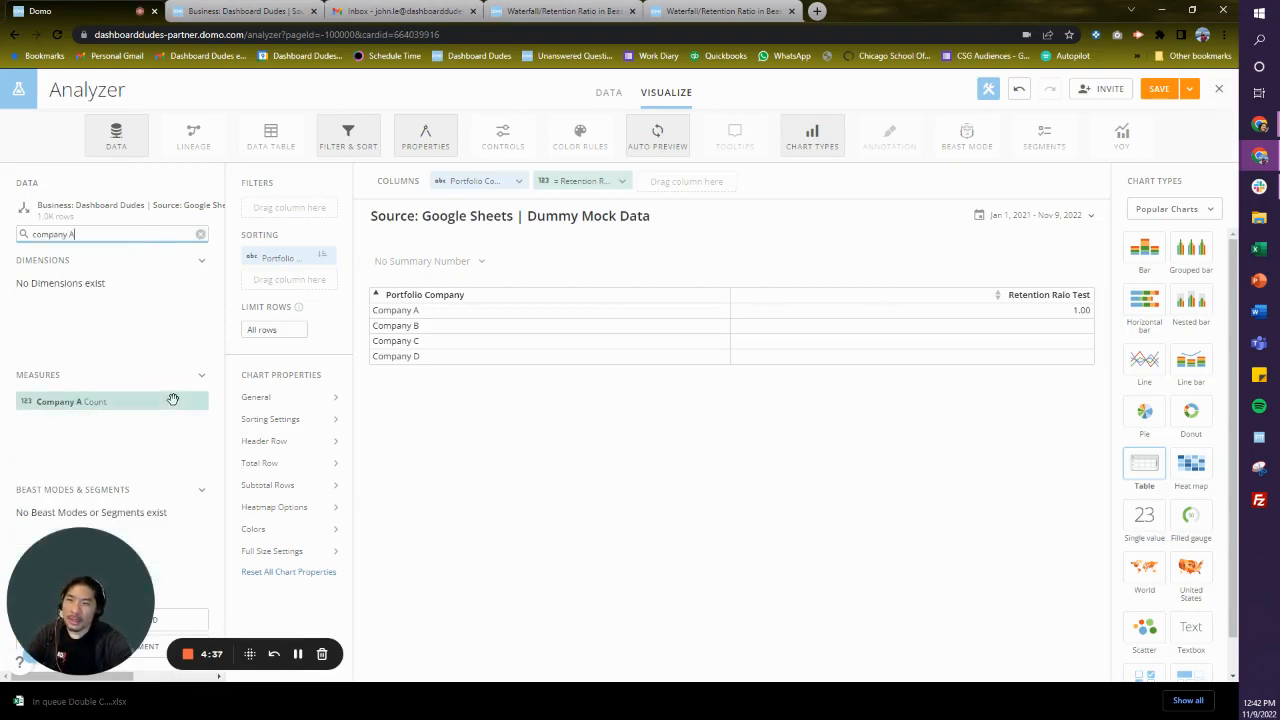
{"action": "left_click_drag", "start_coordinate": [176, 403], "coordinate": [724, 182]}
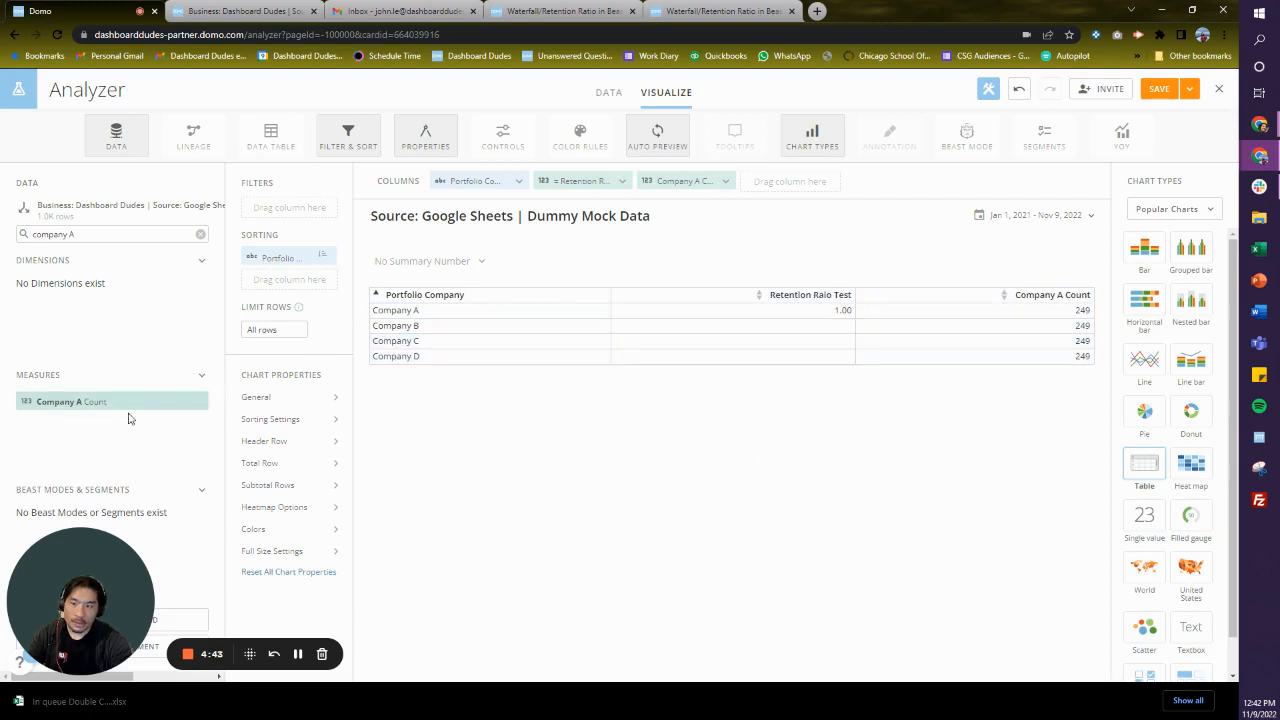
Search the fields for "company" and add Company B Count and Company C Count as further table columns.
{"action": "left_click", "coordinate": [200, 235]}
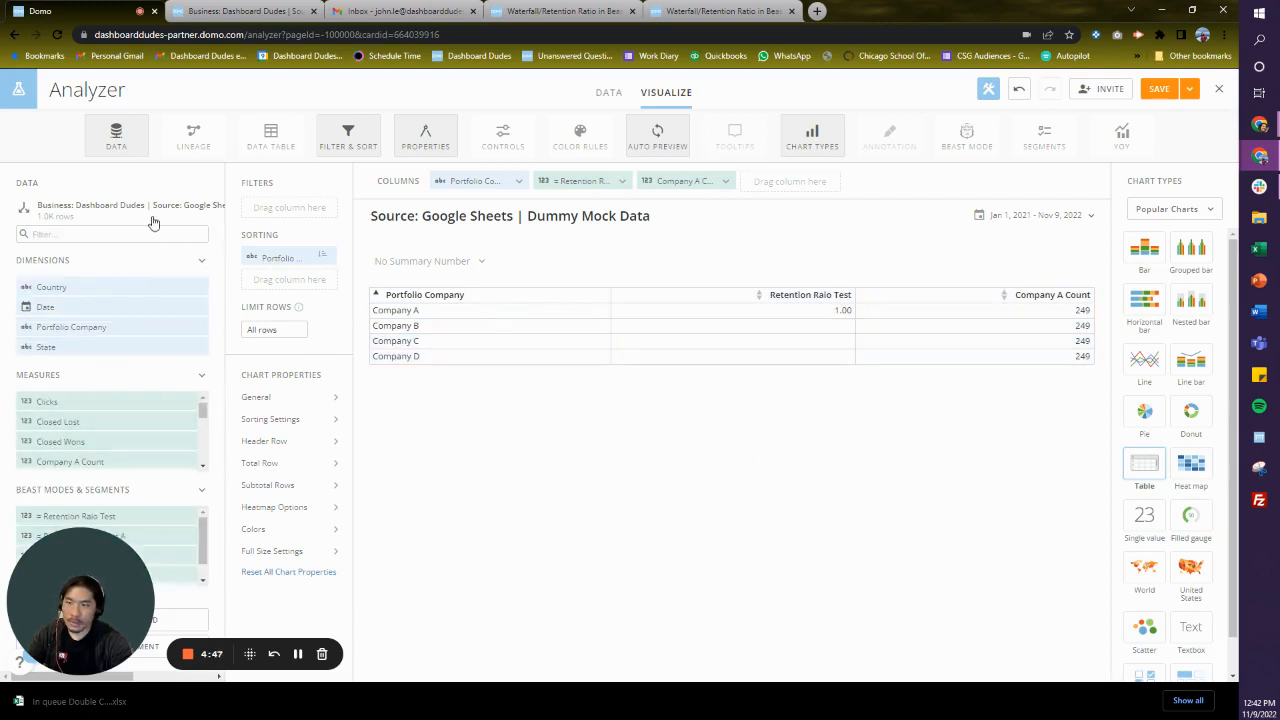
{"action": "left_click", "coordinate": [156, 232]}
{"action": "type", "text": "compa"}
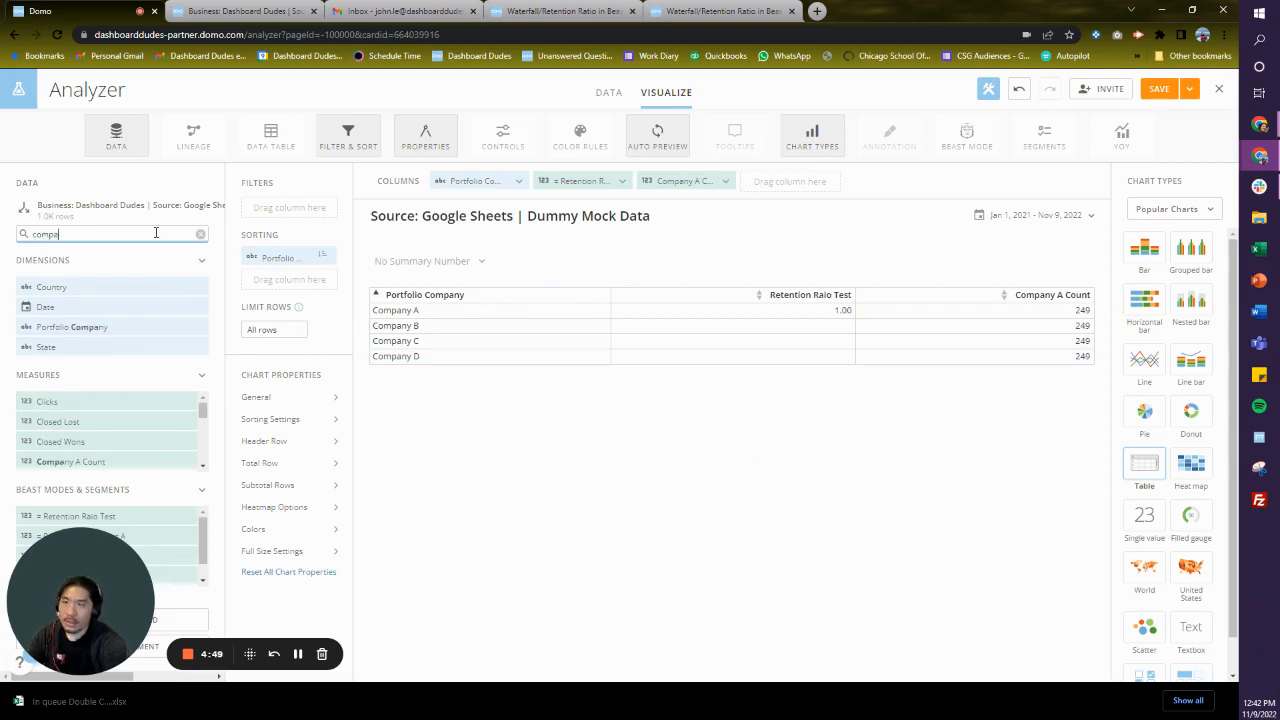
{"action": "type", "text": "ny"}
{"action": "left_click_drag", "start_coordinate": [129, 423], "coordinate": [783, 198]}
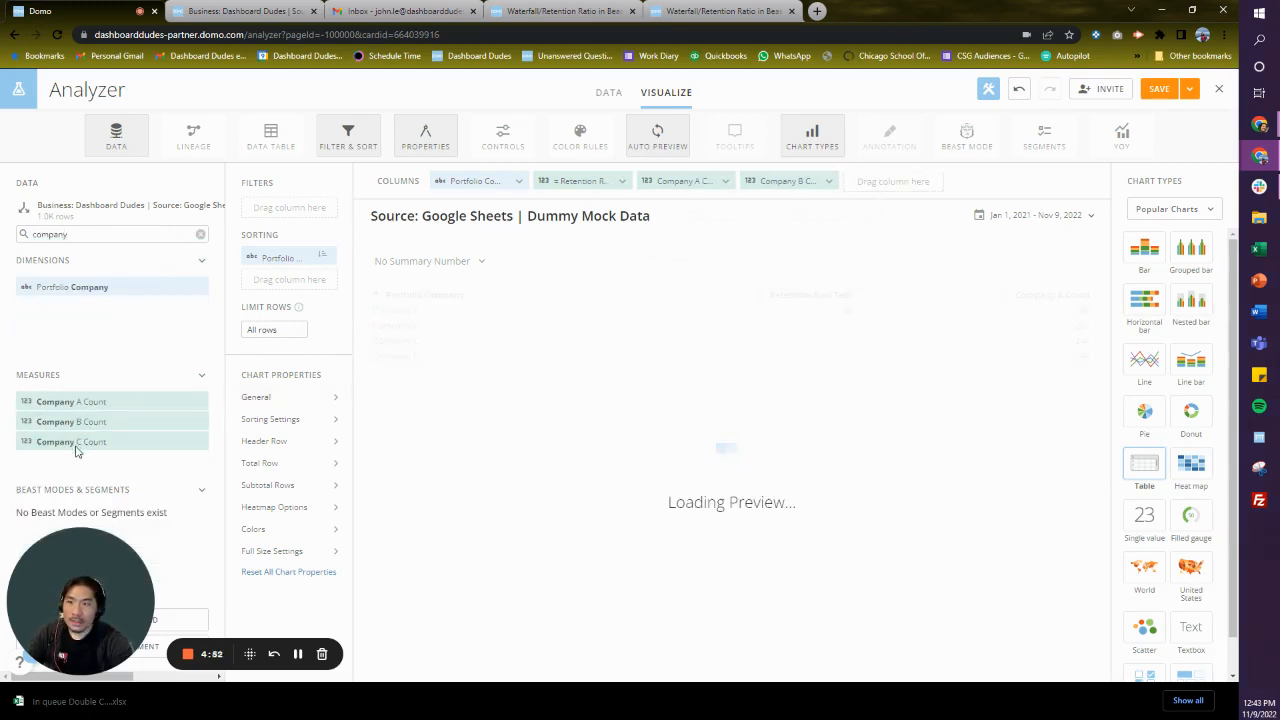
{"action": "left_click_drag", "start_coordinate": [88, 441], "coordinate": [872, 182]}
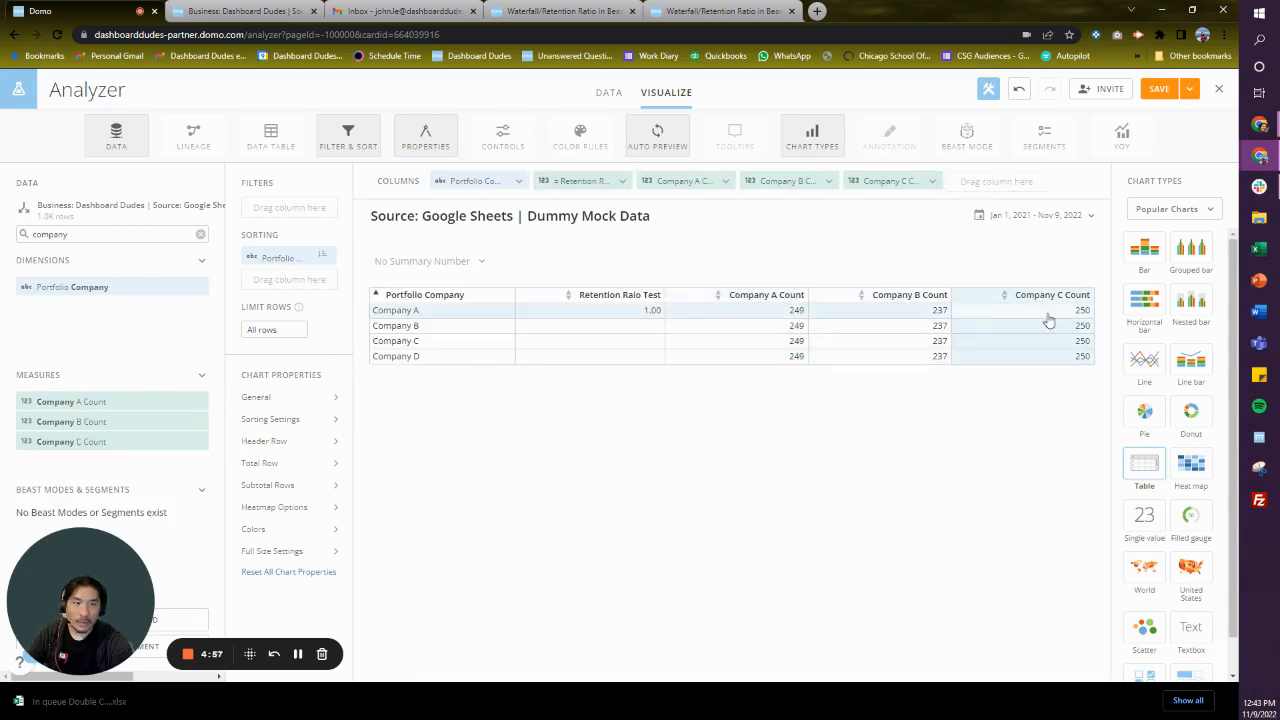
Replace the Retention Raio Test column with the Retention Ratio Test Fixed Beast Mode, reviewing its CASE formula before placing it beside Portfolio Company.
{"action": "left_click", "coordinate": [622, 182]}
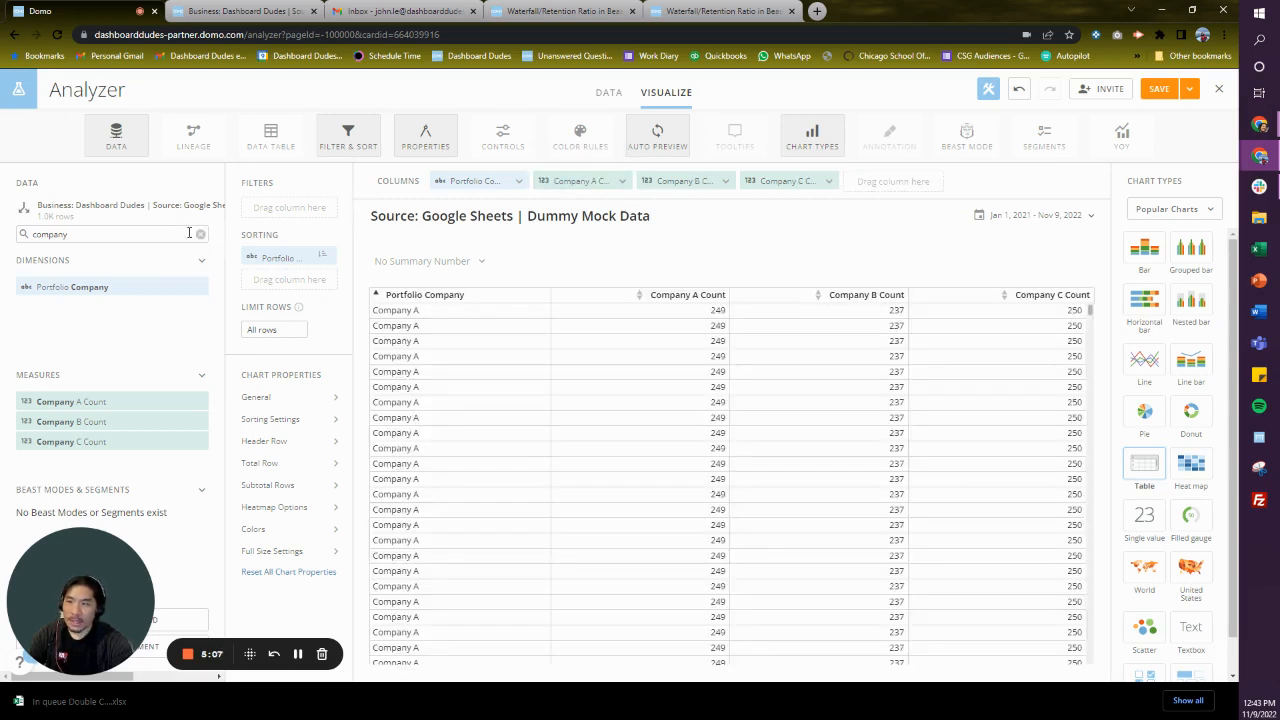
{"action": "left_click", "coordinate": [200, 233]}
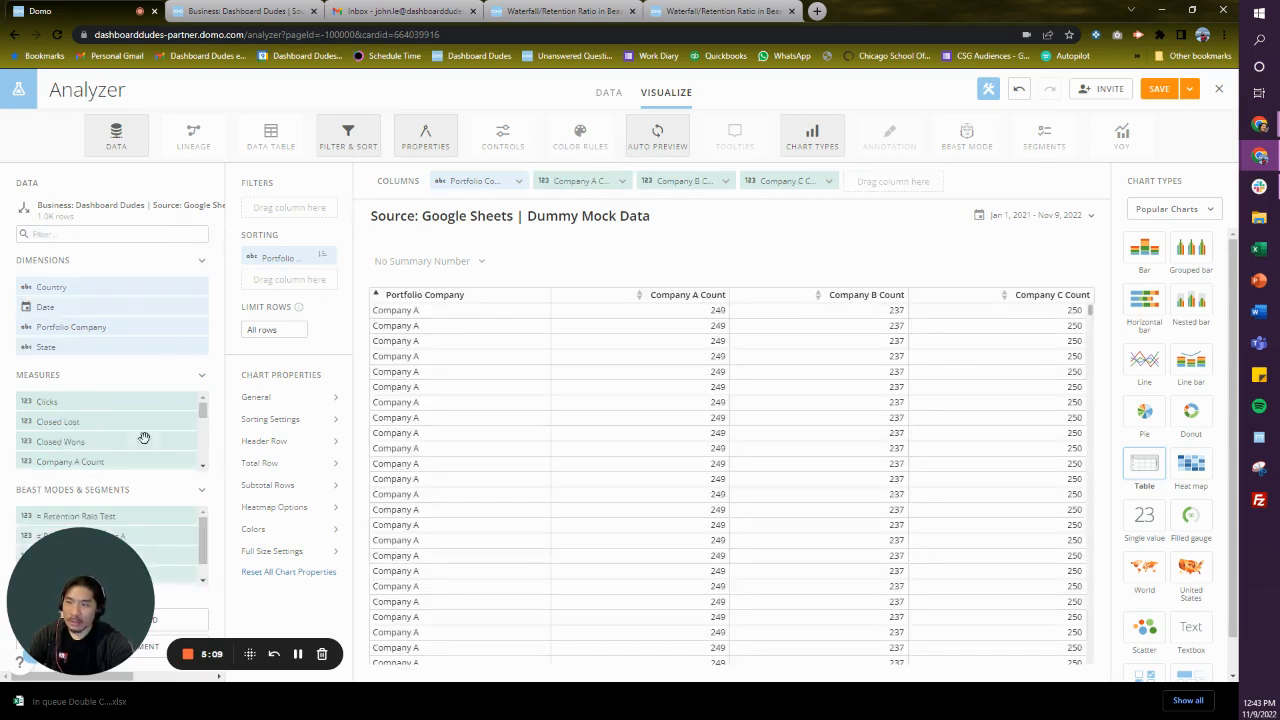
{"action": "mouse_move", "coordinate": [155, 529]}
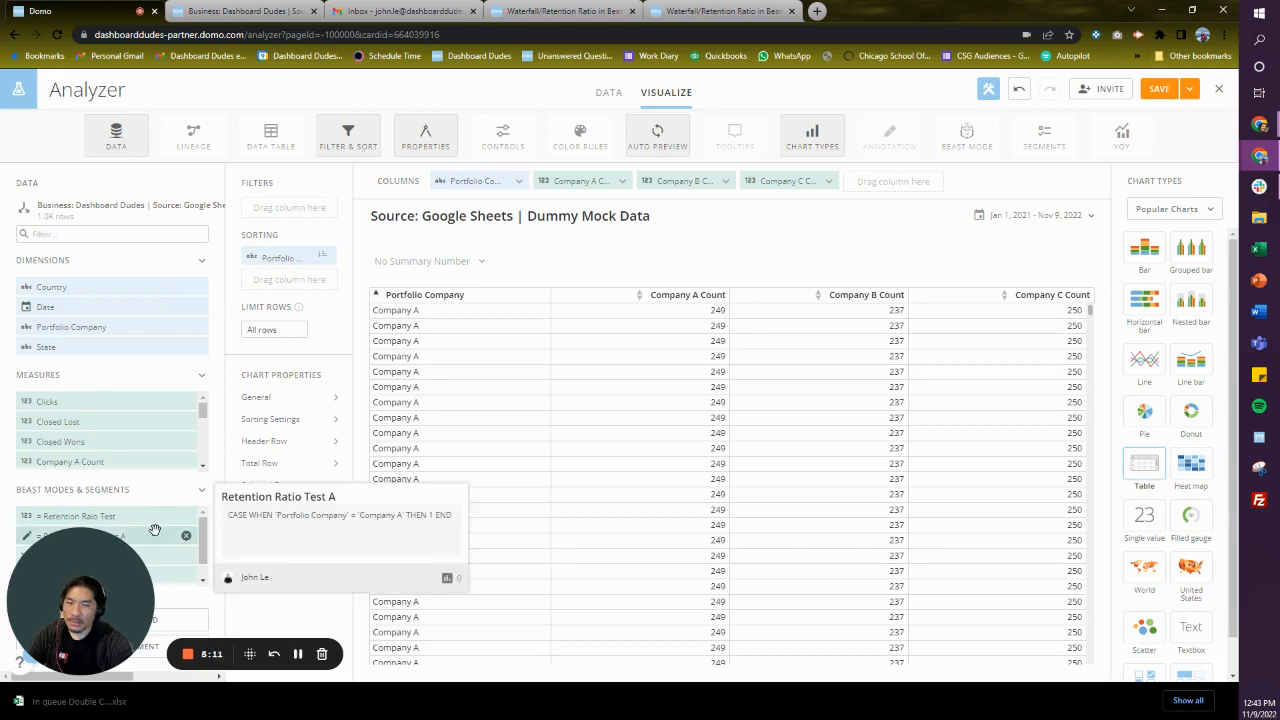
{"action": "left_click", "coordinate": [174, 233]}
{"action": "type", "text": "fixe"}
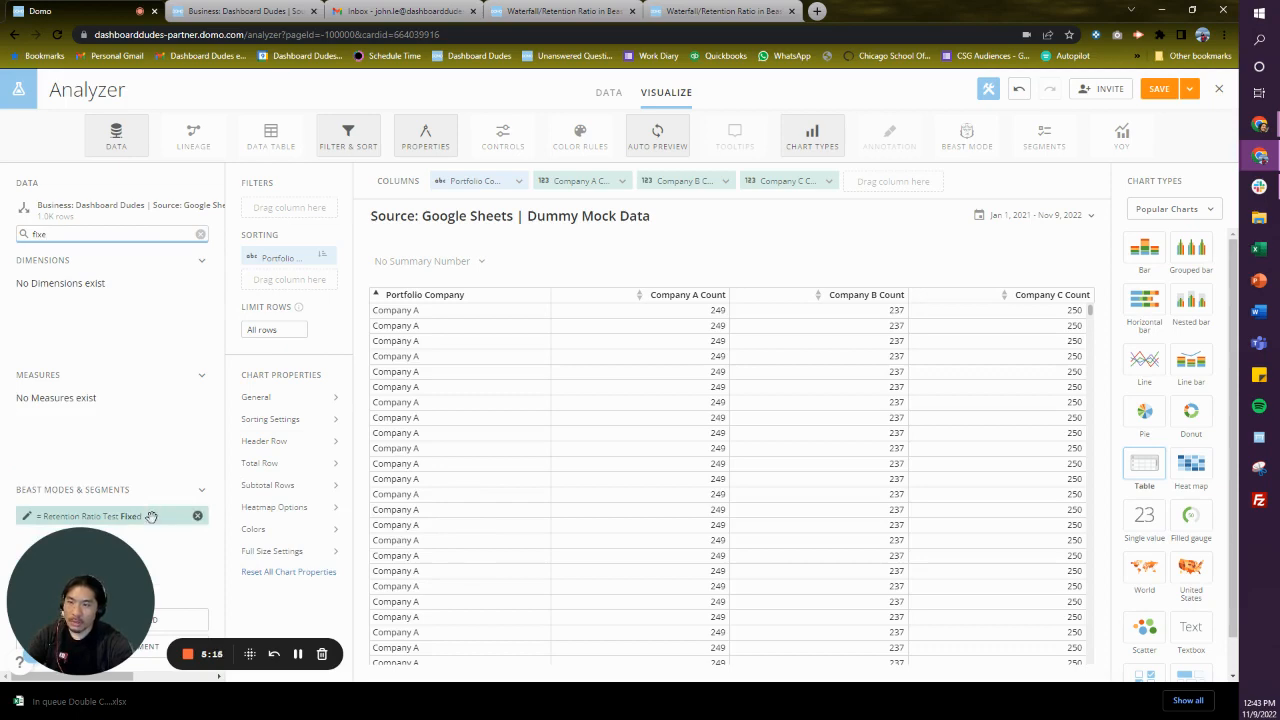
{"action": "left_click", "coordinate": [151, 516]}
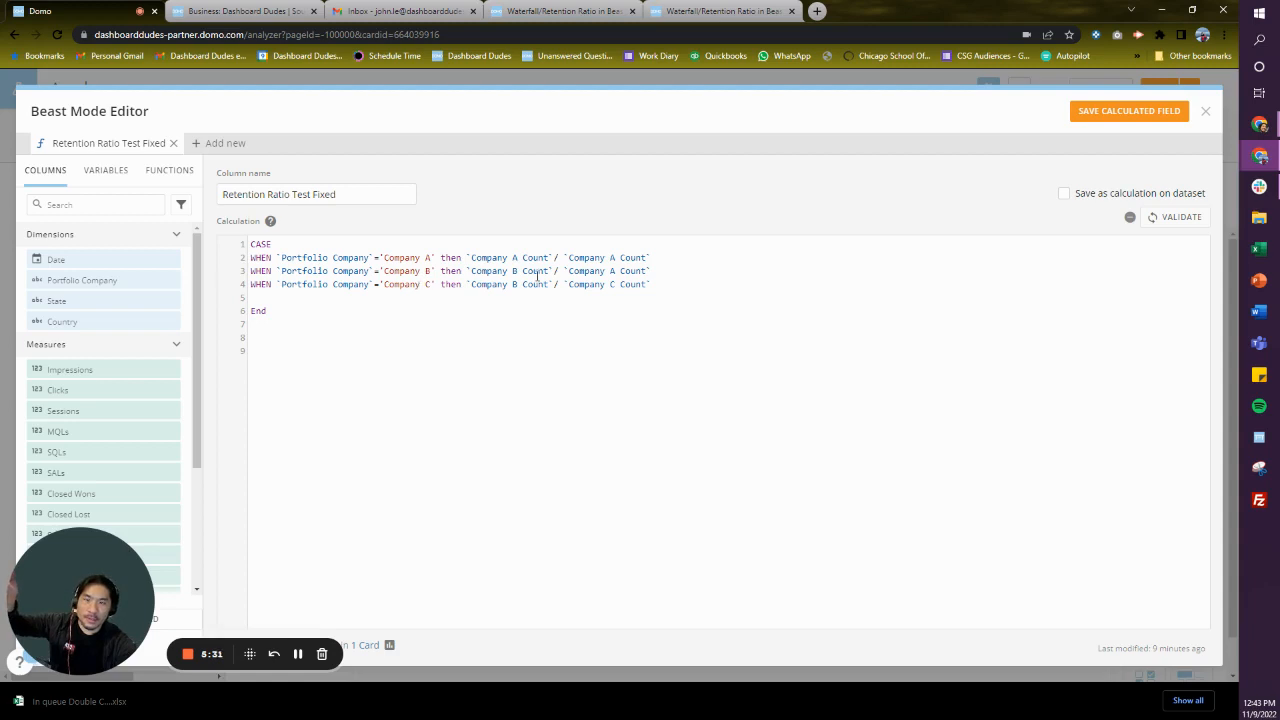
{"action": "left_click", "coordinate": [1207, 113]}
{"action": "left_click_drag", "start_coordinate": [147, 518], "coordinate": [578, 190]}
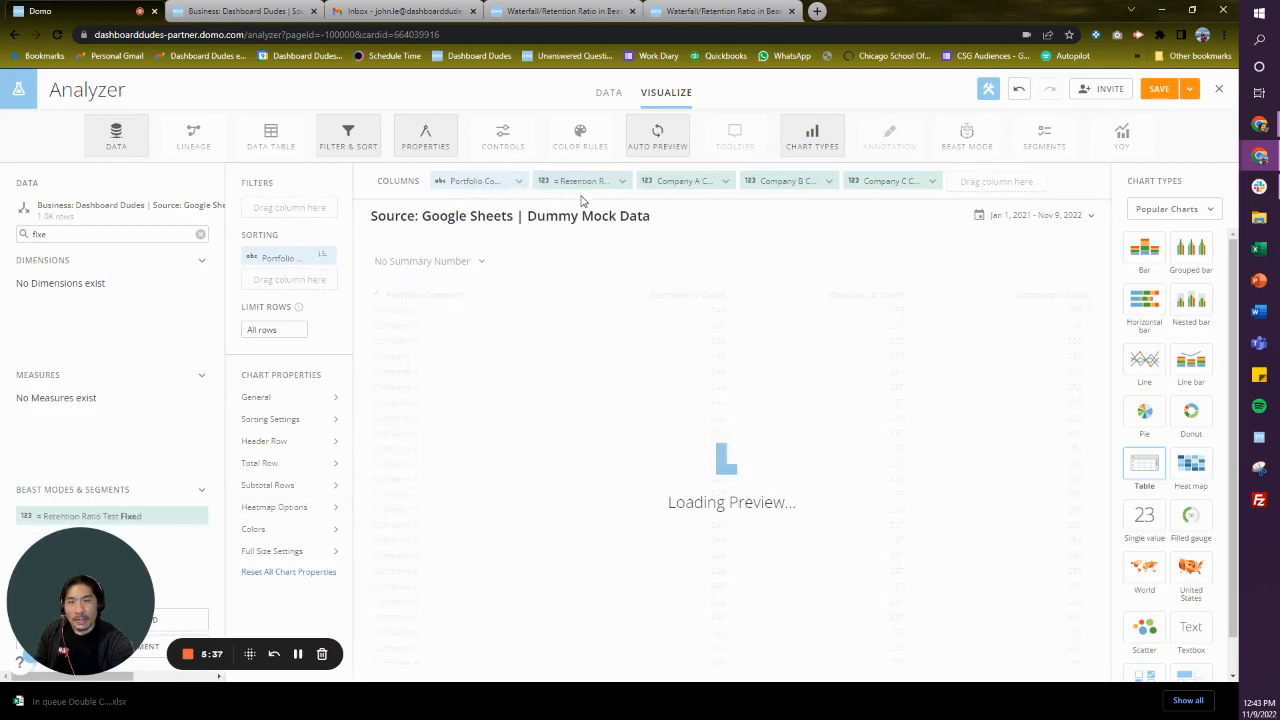
Set the aggregation of the Company A, B and C Count columns to Maximum.
{"action": "left_click", "coordinate": [694, 186]}
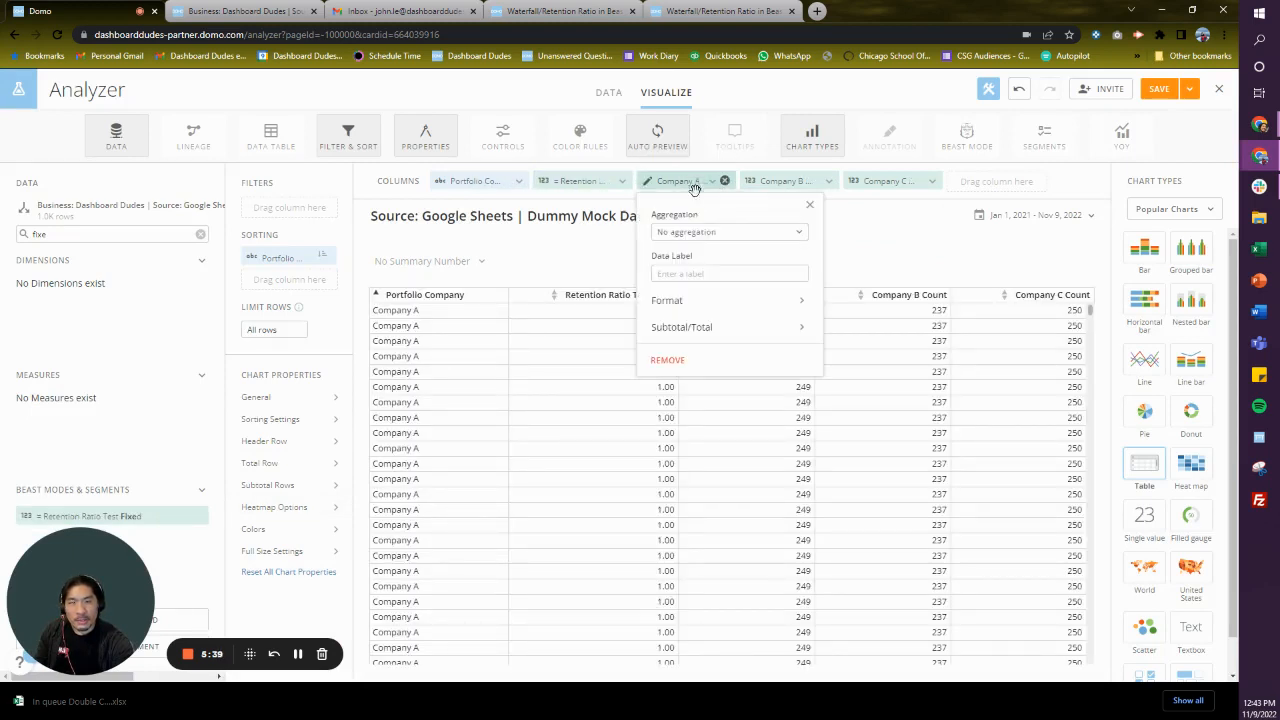
{"action": "left_click", "coordinate": [708, 232]}
{"action": "left_click", "coordinate": [706, 286]}
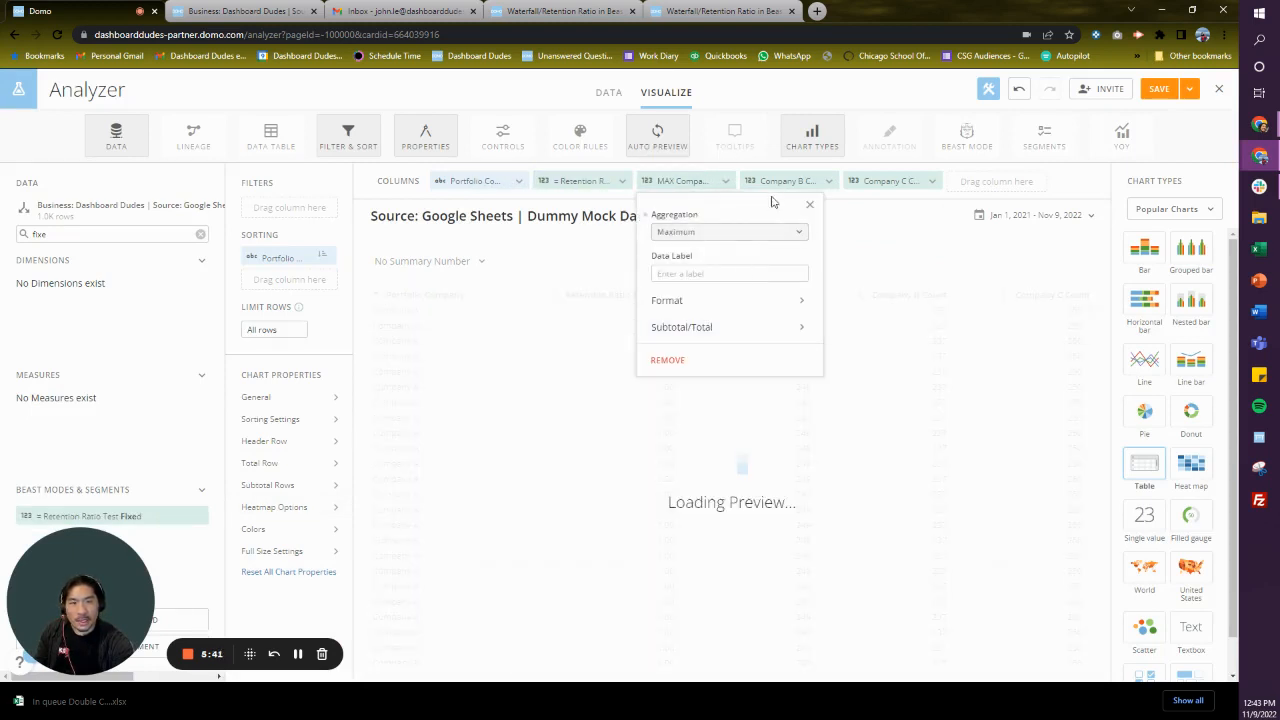
{"action": "left_click", "coordinate": [779, 181]}
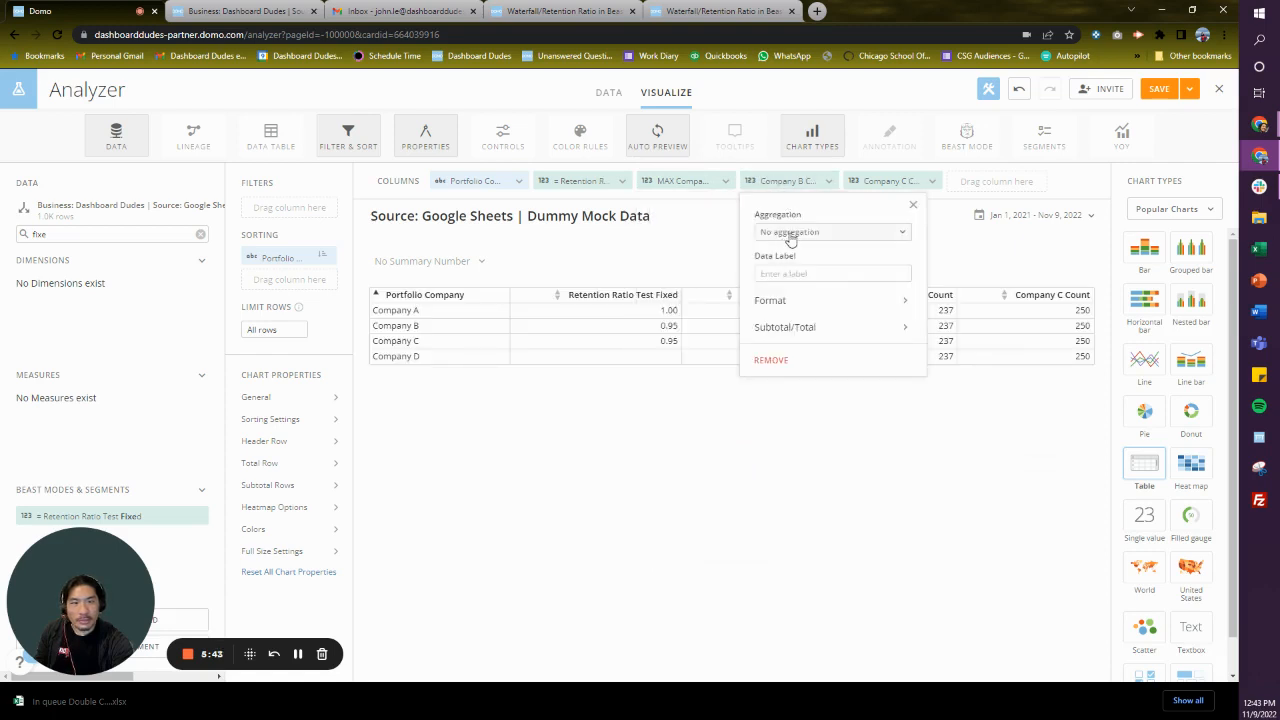
{"action": "left_click", "coordinate": [790, 232]}
{"action": "left_click", "coordinate": [805, 311]}
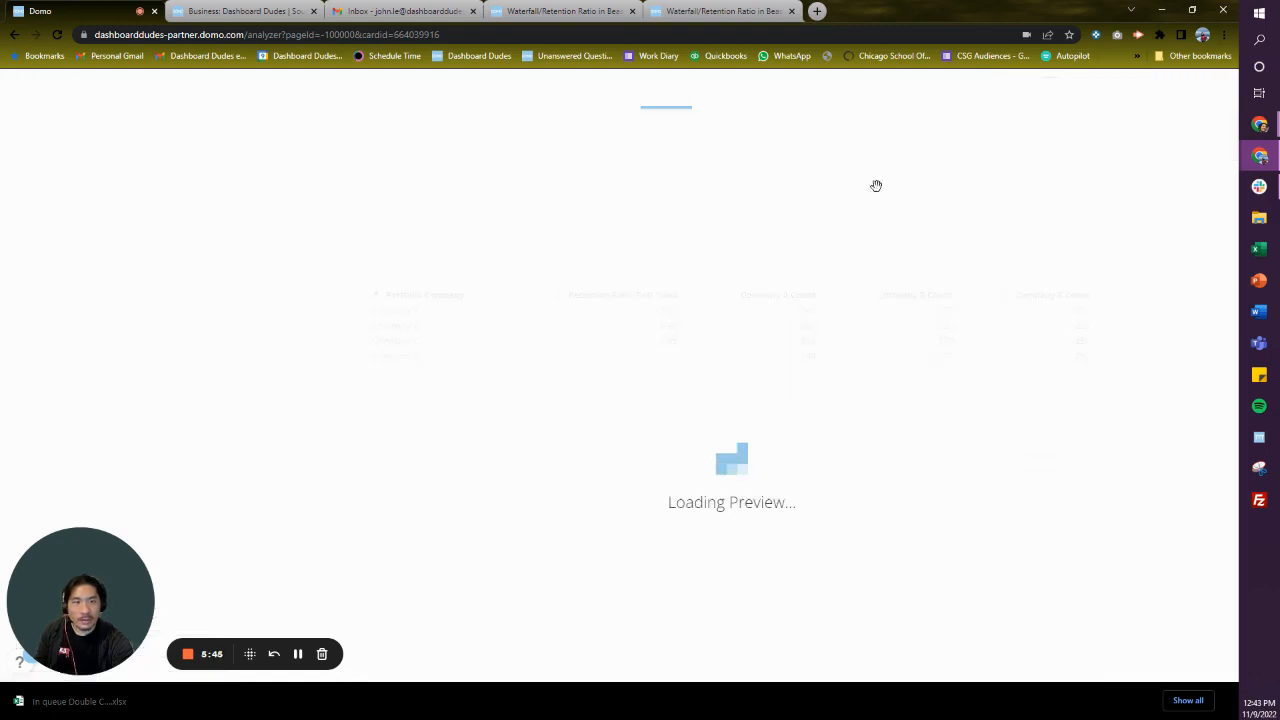
{"action": "left_click", "coordinate": [876, 184]}
{"action": "left_click", "coordinate": [893, 232]}
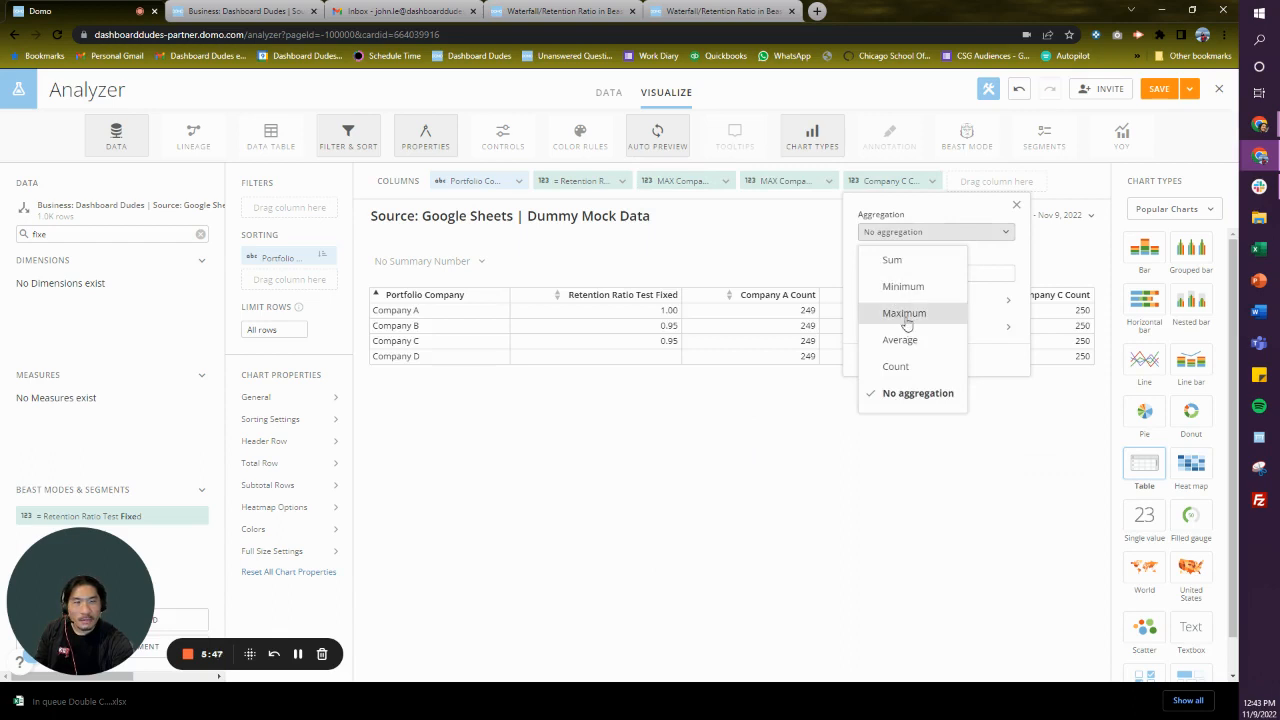
{"action": "left_click", "coordinate": [906, 315]}
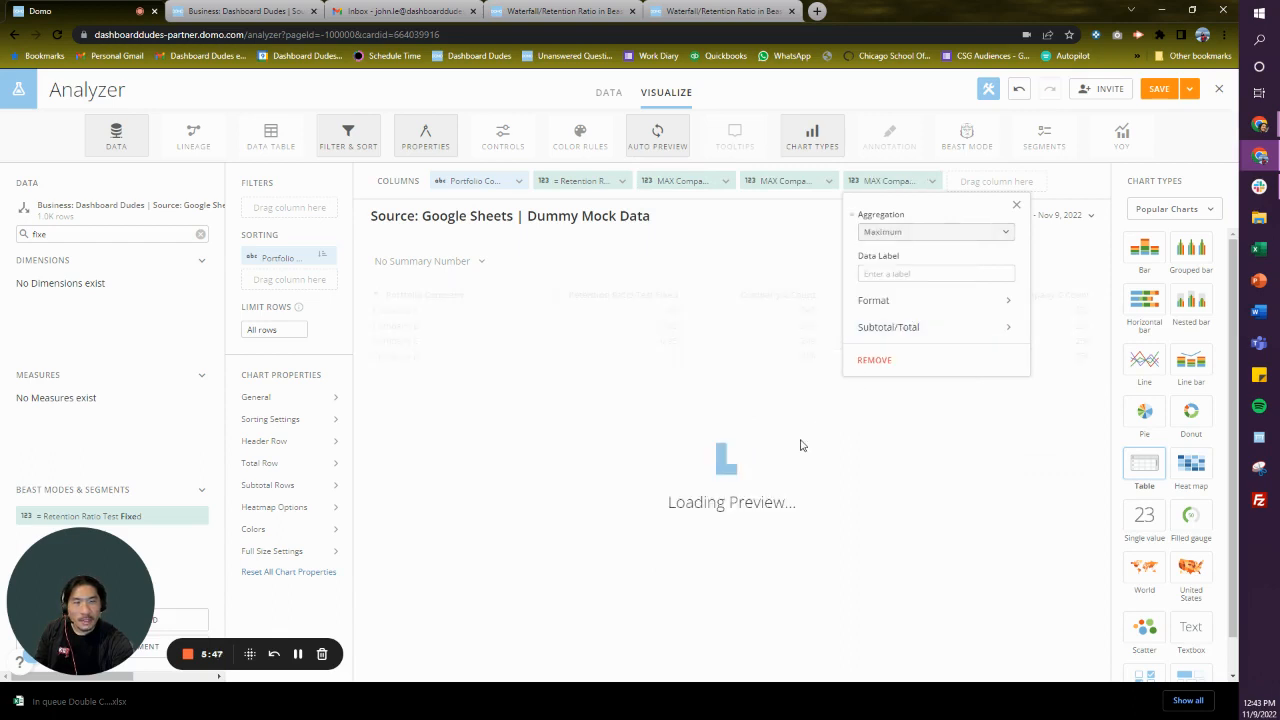
{"action": "left_click", "coordinate": [1016, 206]}
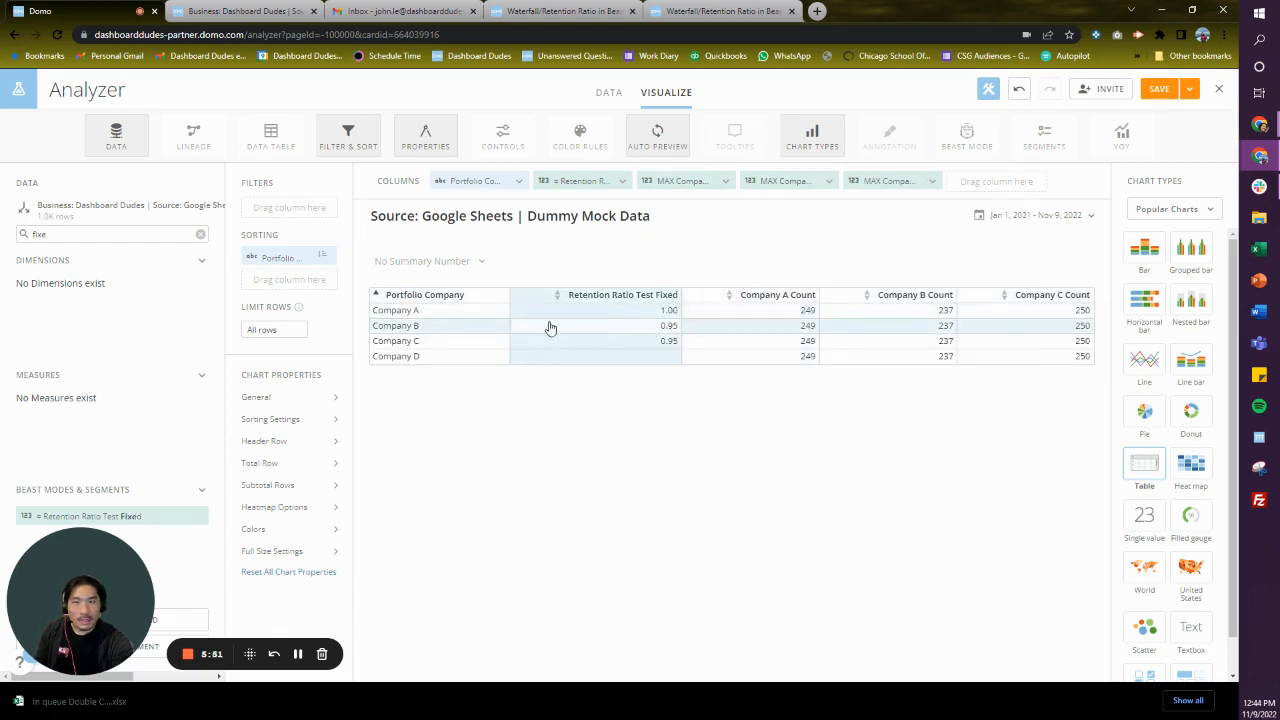
Format the Retention Ratio Test Fixed column as a percentage with 2 decimals.
{"action": "left_click", "coordinate": [577, 181]}
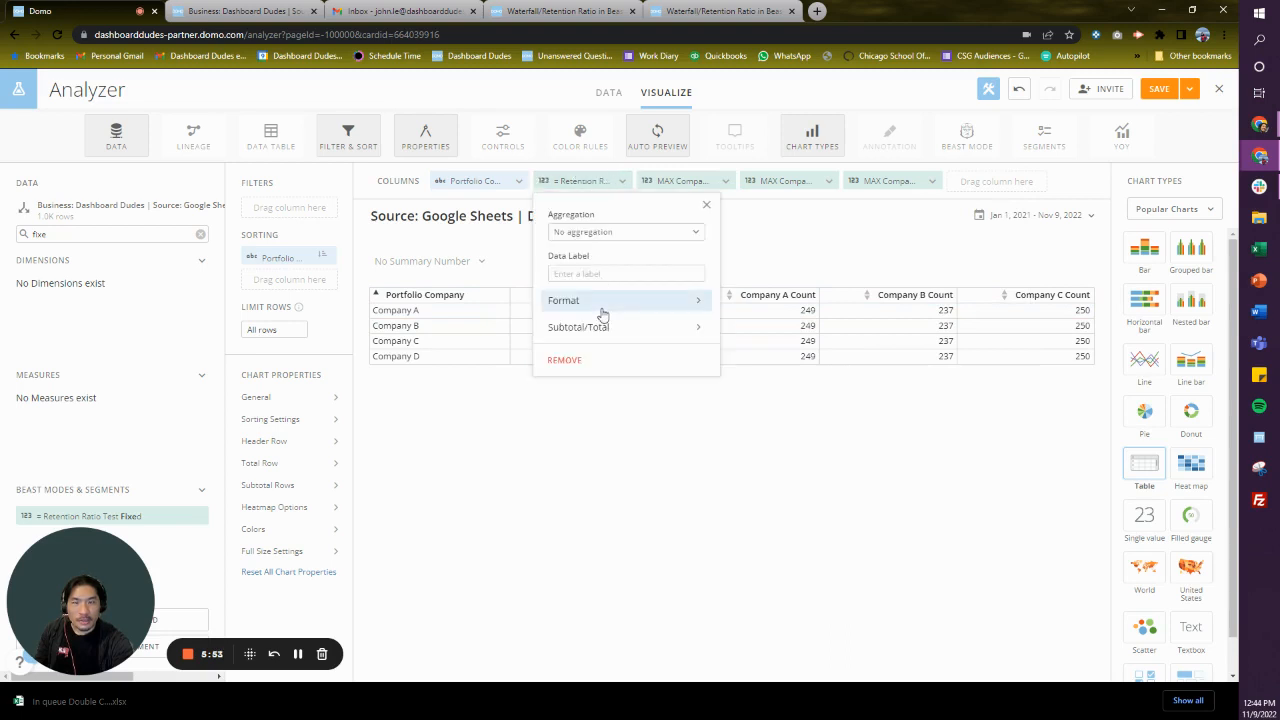
{"action": "left_click", "coordinate": [602, 305]}
{"action": "left_click", "coordinate": [600, 333]}
{"action": "left_click", "coordinate": [600, 446]}
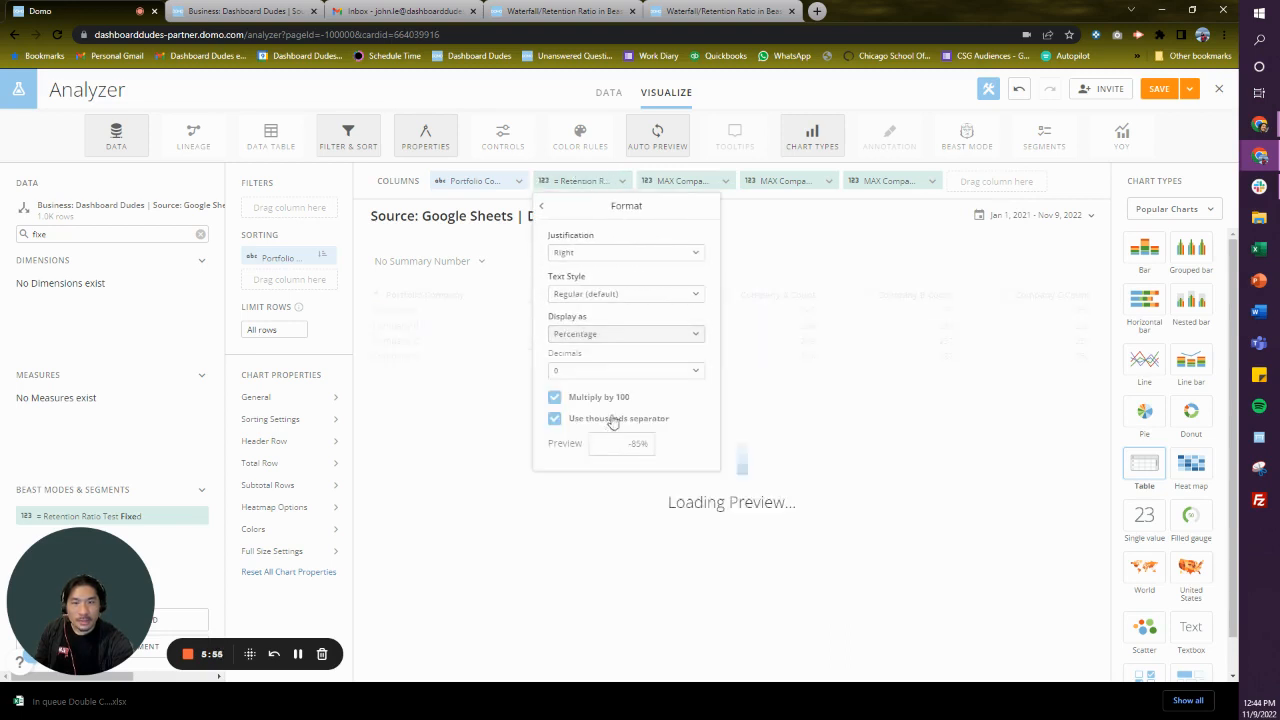
{"action": "left_click", "coordinate": [679, 372]}
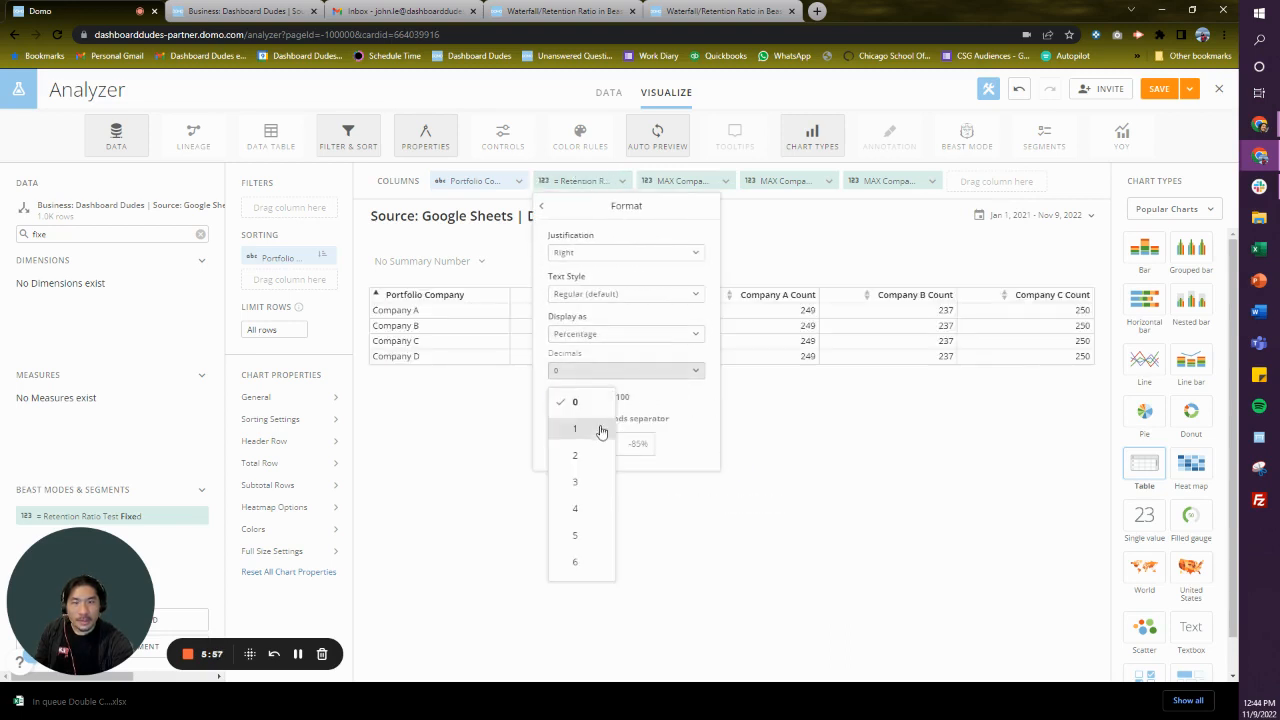
{"action": "left_click", "coordinate": [597, 459]}
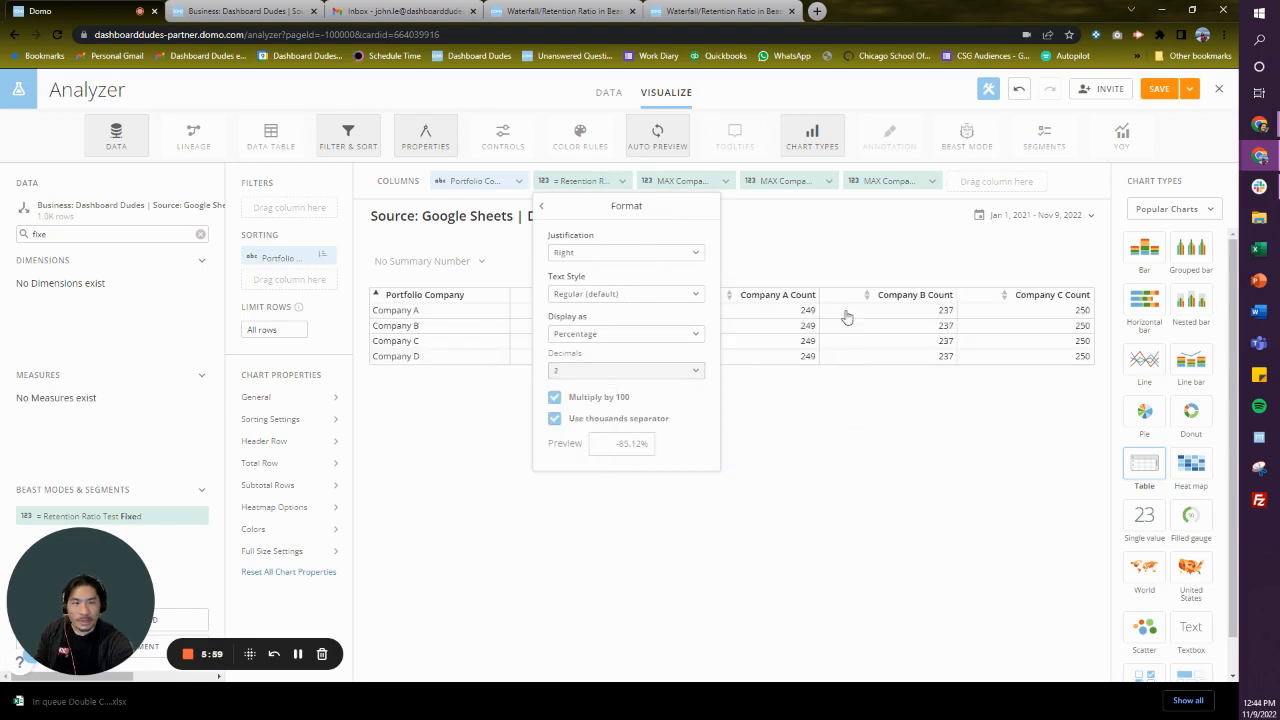
{"action": "left_click", "coordinate": [868, 252]}
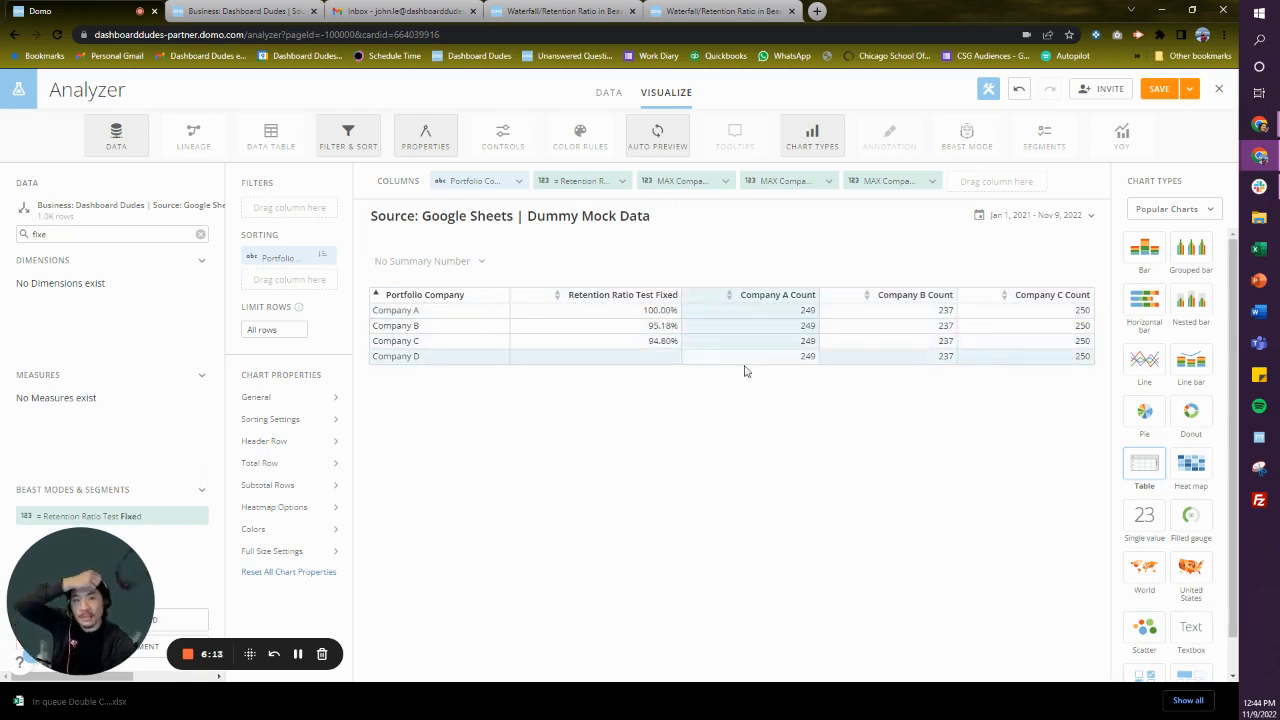
Remove the three company count columns and the Portfolio Company sort from the table.
{"action": "left_click", "coordinate": [725, 181]}
{"action": "left_click", "coordinate": [725, 181]}
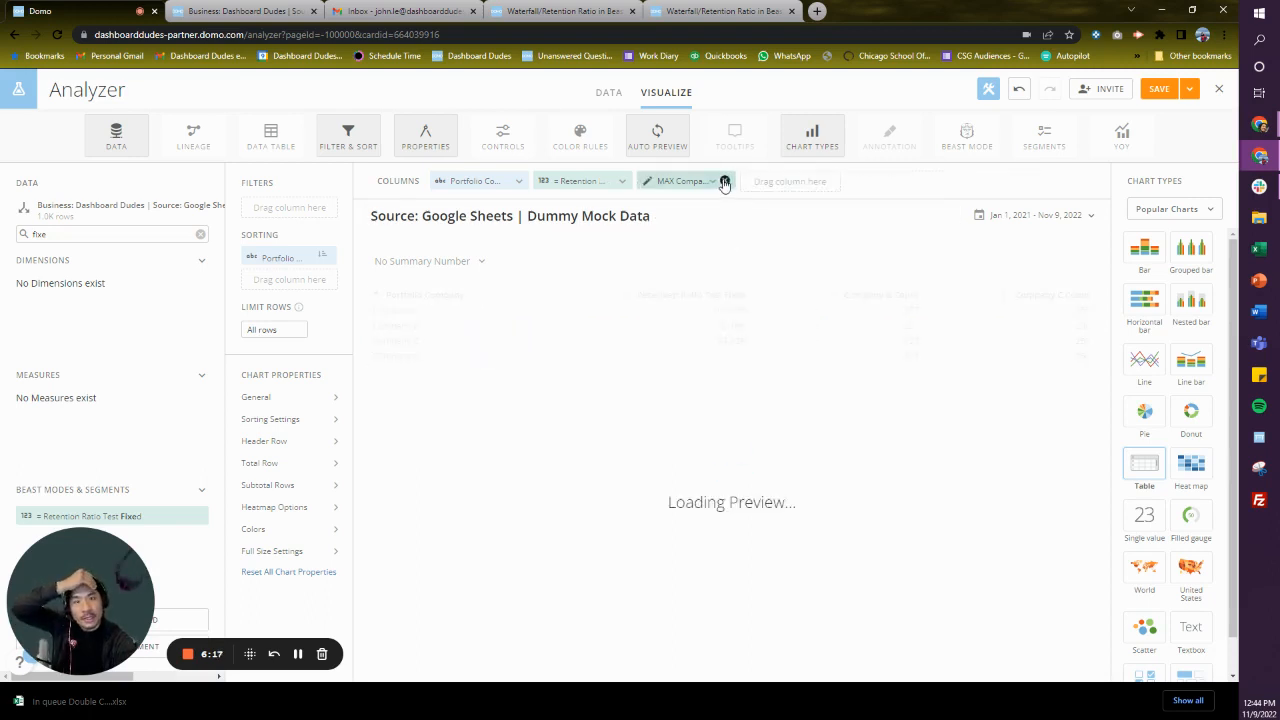
{"action": "left_click", "coordinate": [725, 181]}
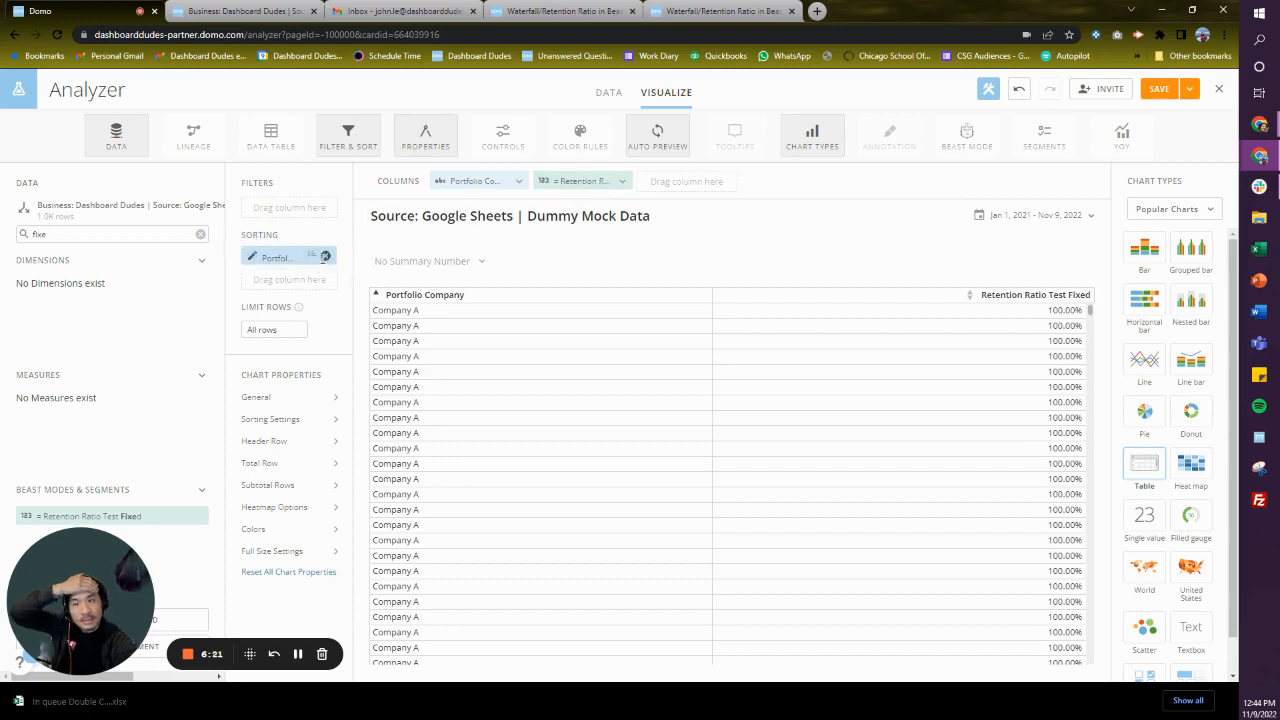
{"action": "left_click", "coordinate": [325, 257]}
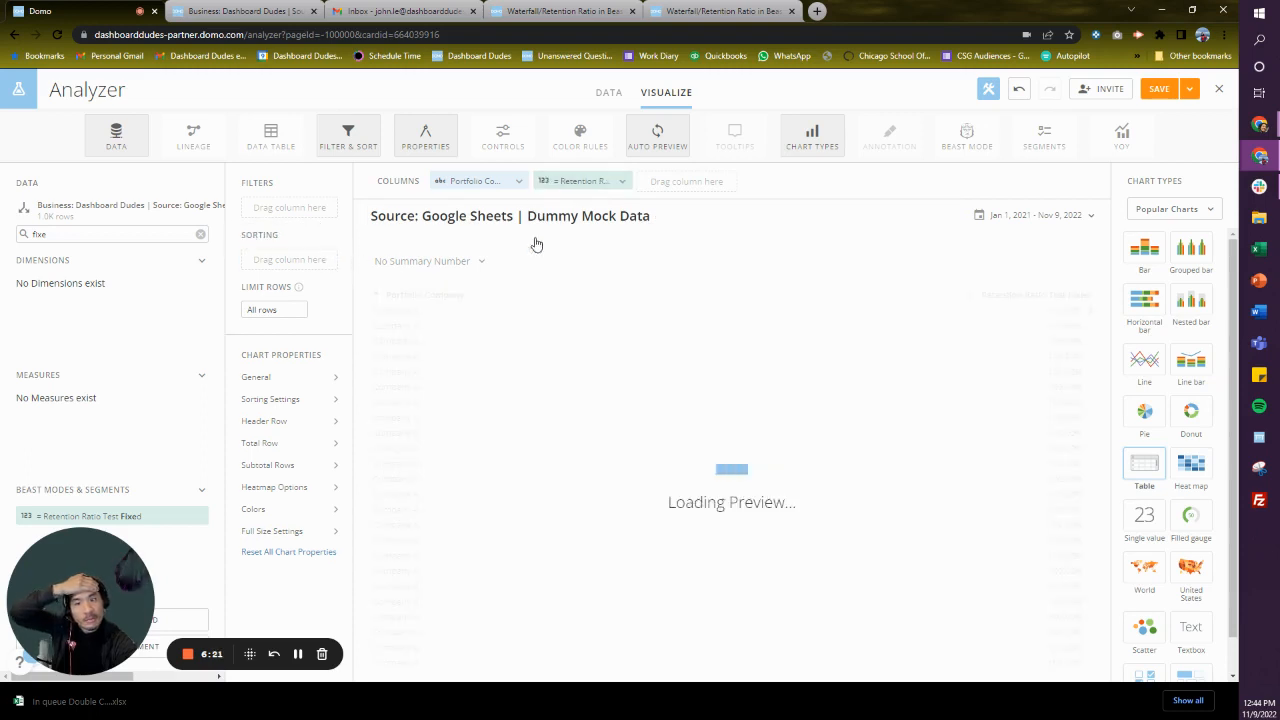
Try the Sum aggregation on the Retention Ratio Test Fixed column, and set it to Maximum instead.
{"action": "left_click", "coordinate": [583, 181]}
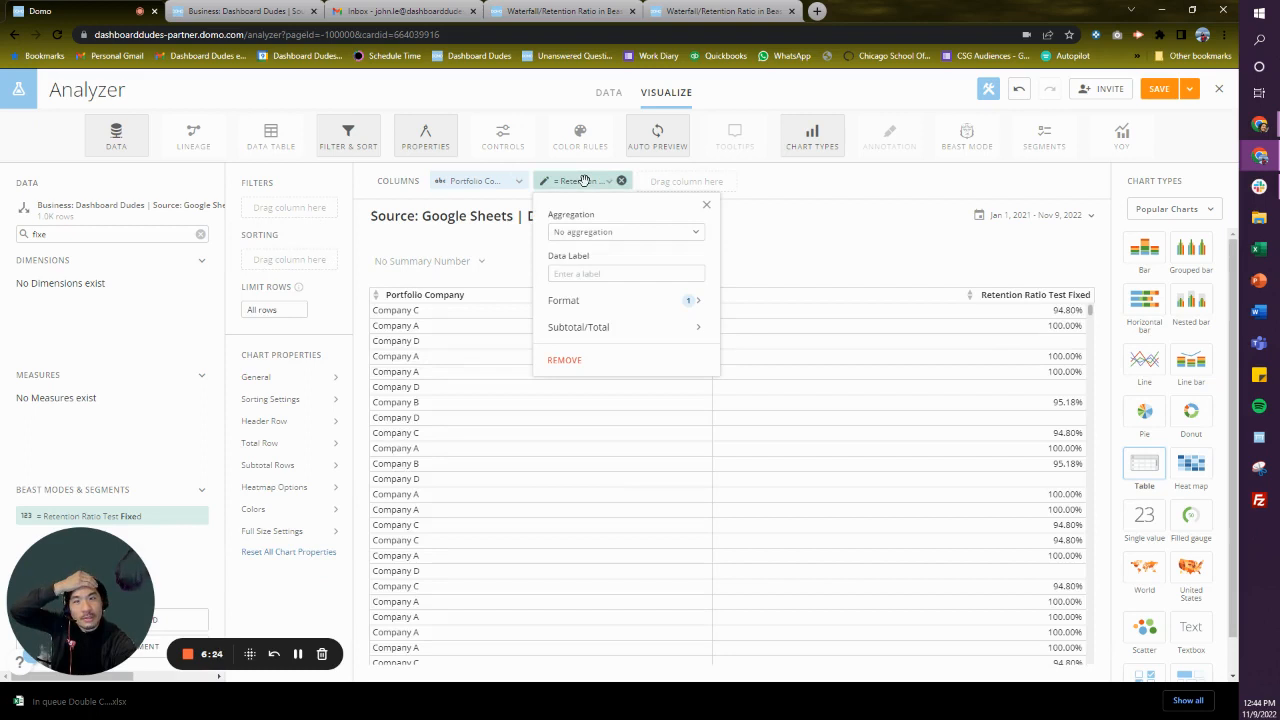
{"action": "left_click", "coordinate": [619, 231]}
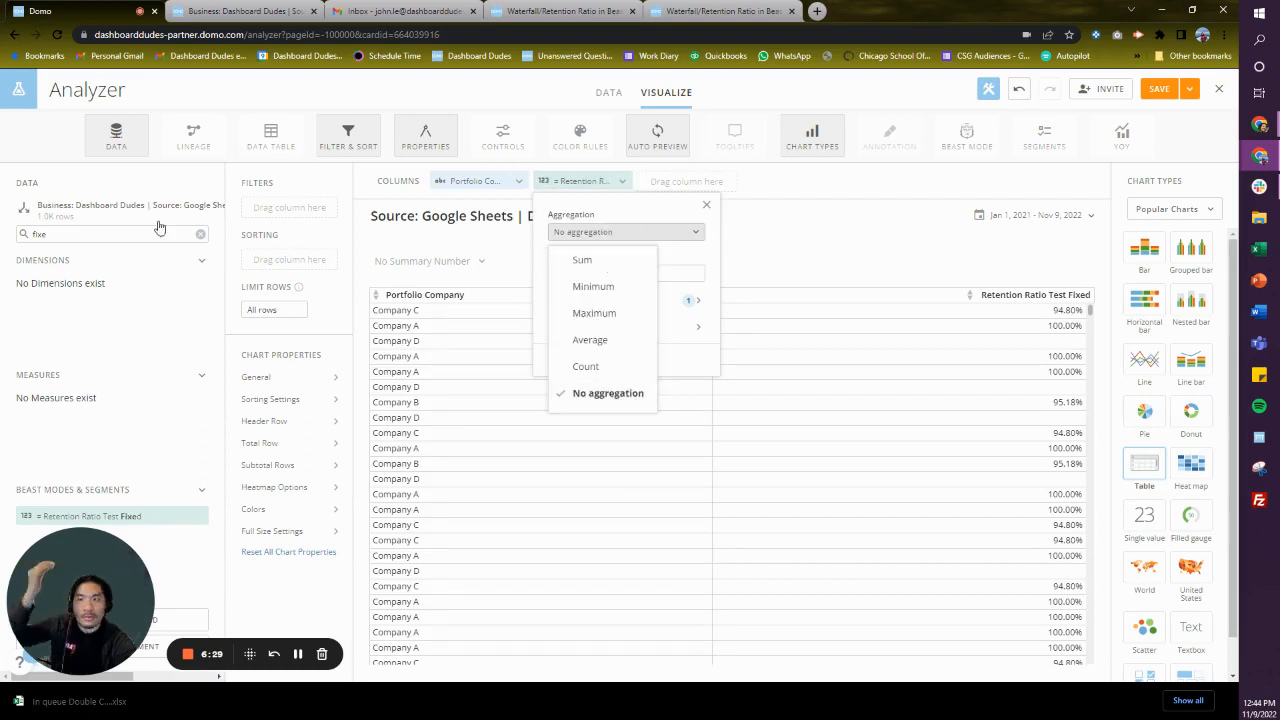
{"action": "left_click", "coordinate": [627, 260]}
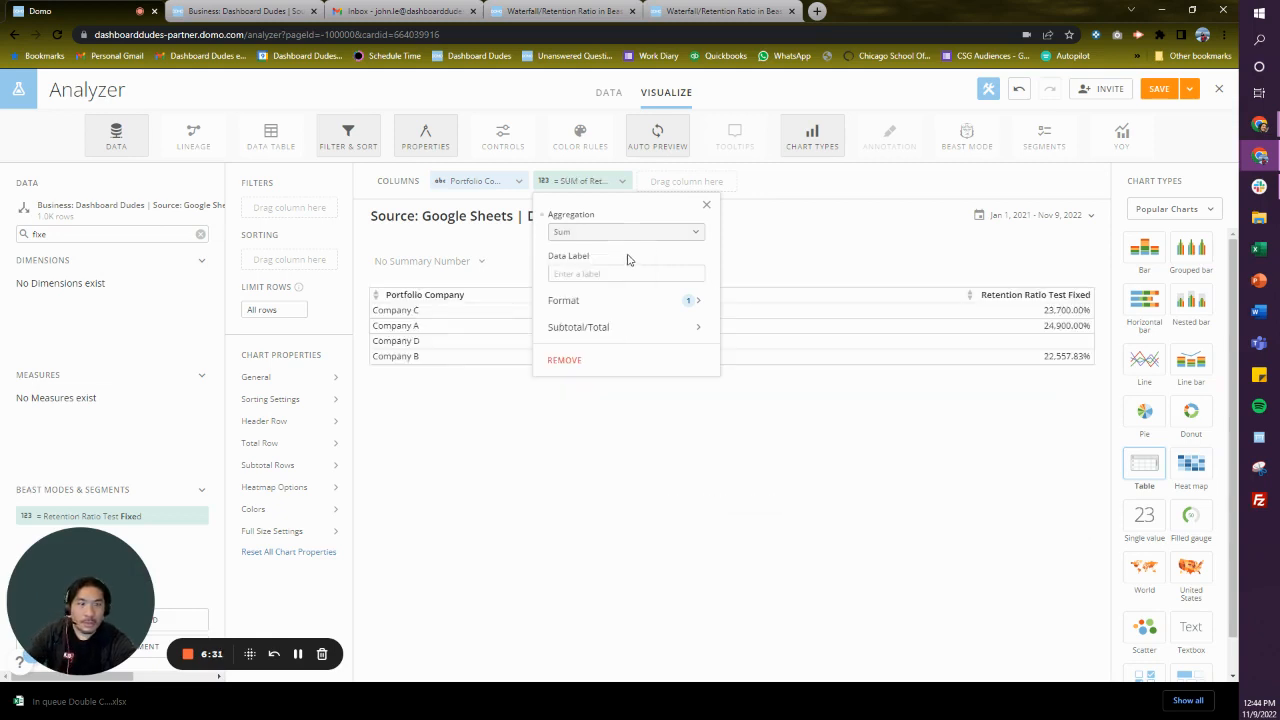
{"action": "left_click", "coordinate": [640, 240]}
{"action": "left_click", "coordinate": [613, 316]}
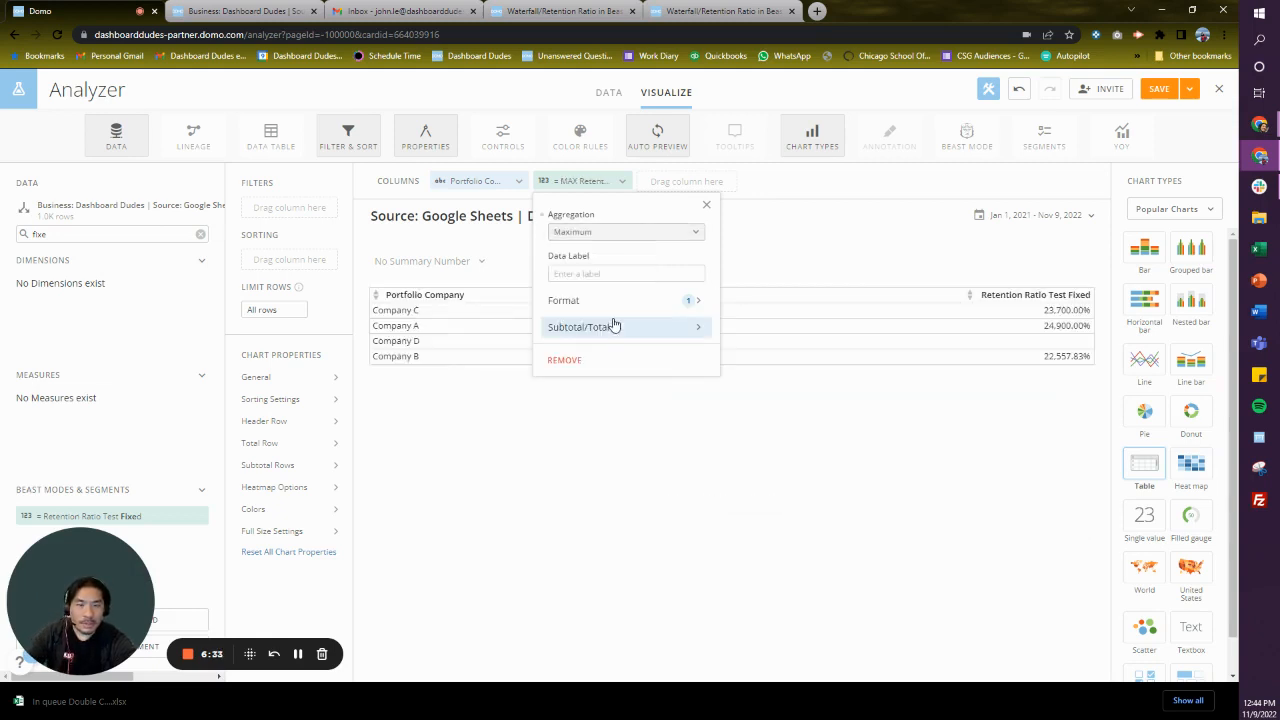
{"action": "left_click", "coordinate": [706, 205]}
Add a Portfolio Company filter set to Not In with Company D selected.
{"action": "left_click_drag", "start_coordinate": [486, 180], "coordinate": [315, 205]}
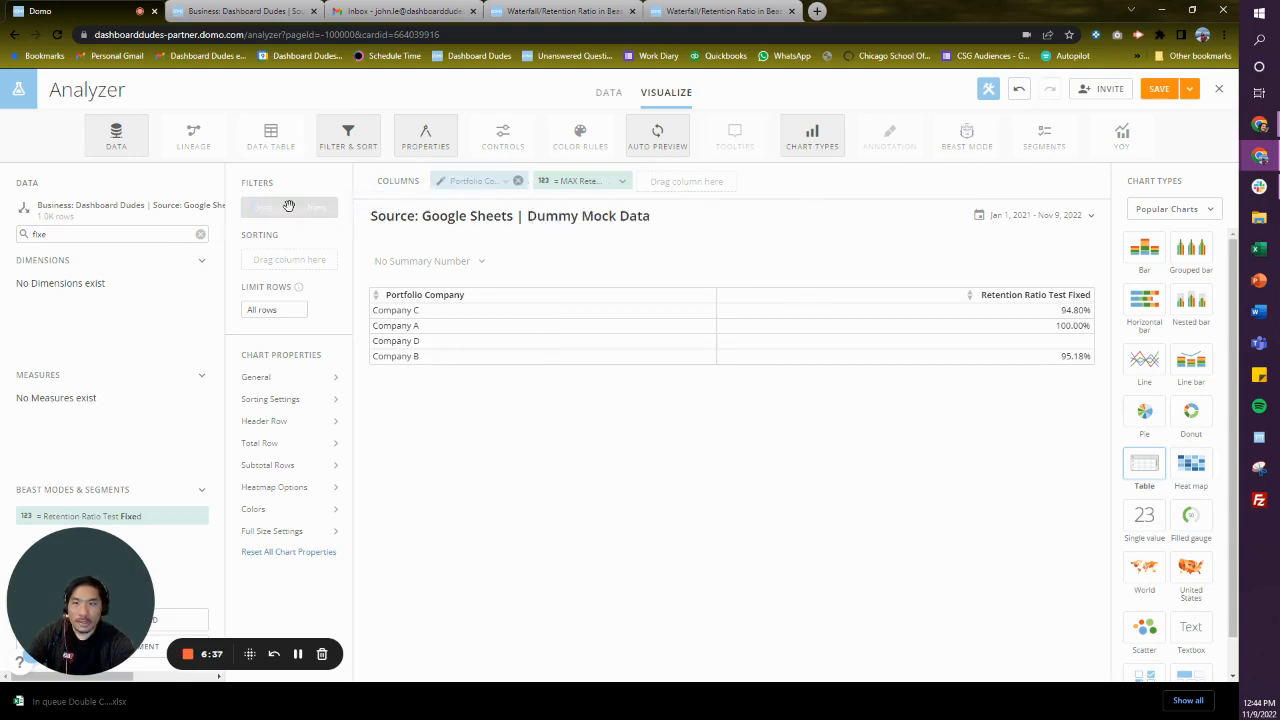
{"action": "left_click", "coordinate": [474, 313]}
{"action": "left_click", "coordinate": [470, 339]}
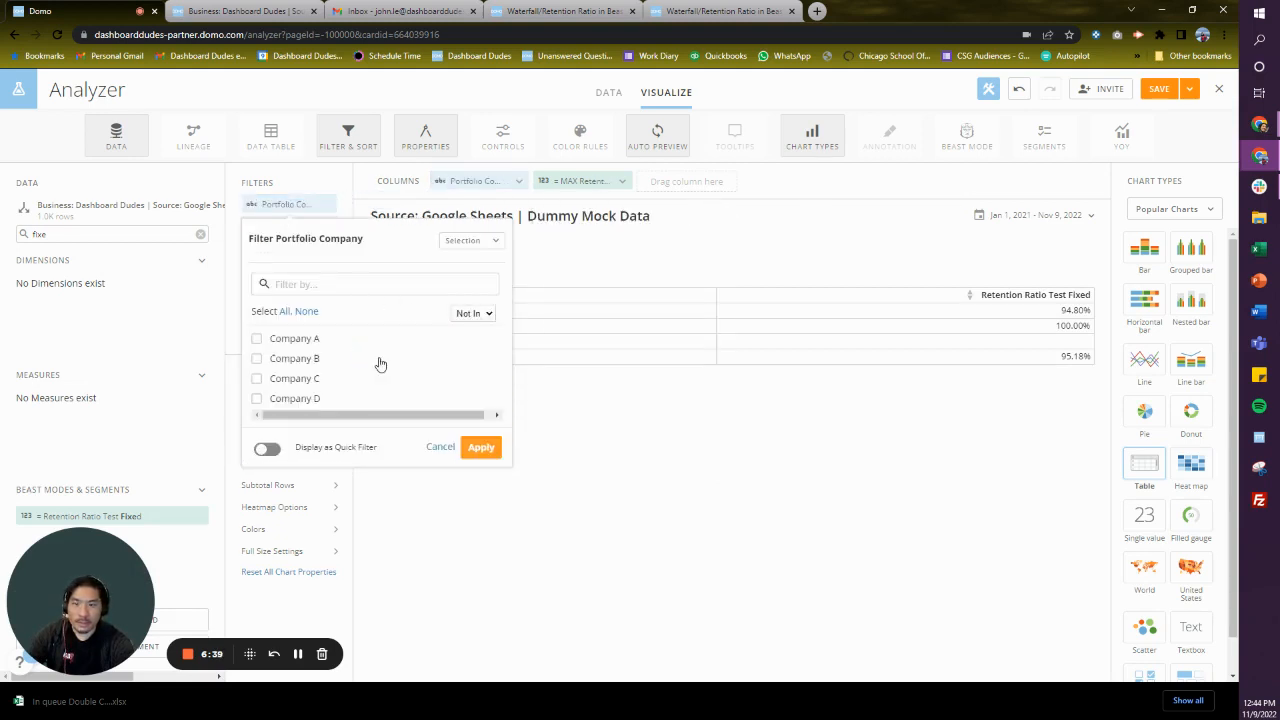
{"action": "left_click", "coordinate": [309, 400]}
{"action": "left_click", "coordinate": [481, 502]}
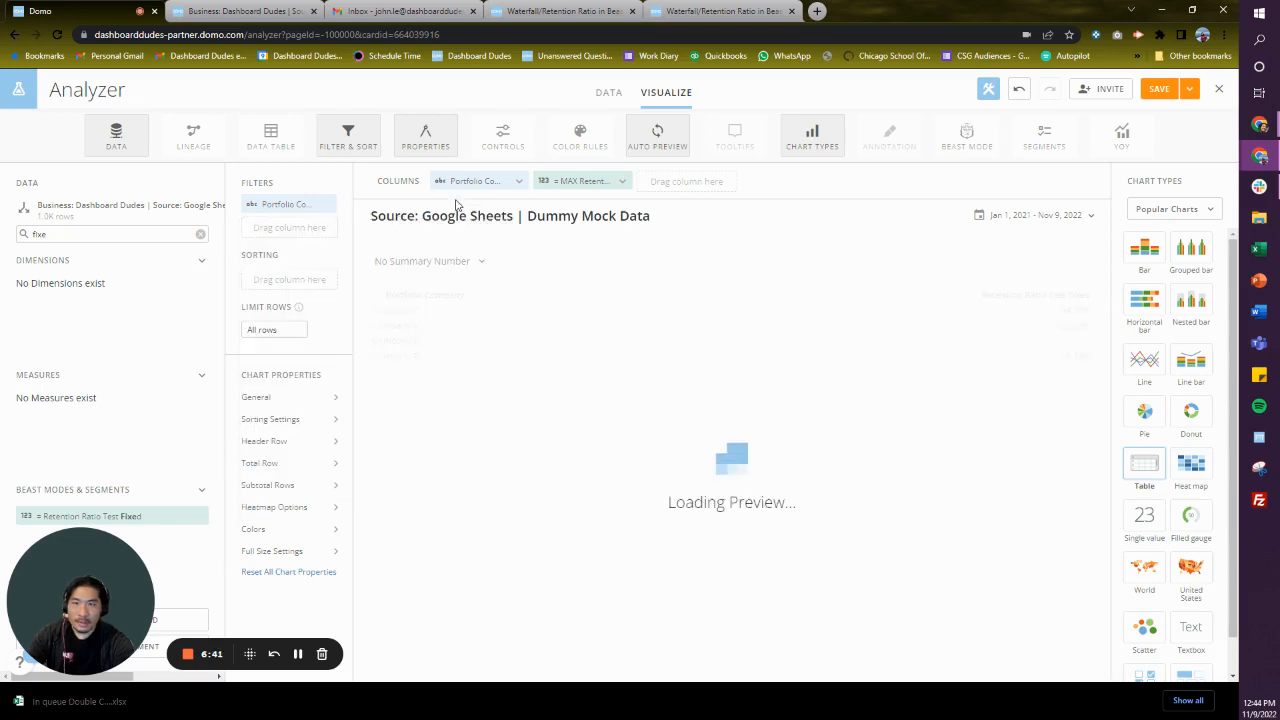
Sort the data by Portfolio Company in ascending order with no aggregation, and change the table to a bar chart.
{"action": "left_click_drag", "start_coordinate": [470, 178], "coordinate": [277, 280]}
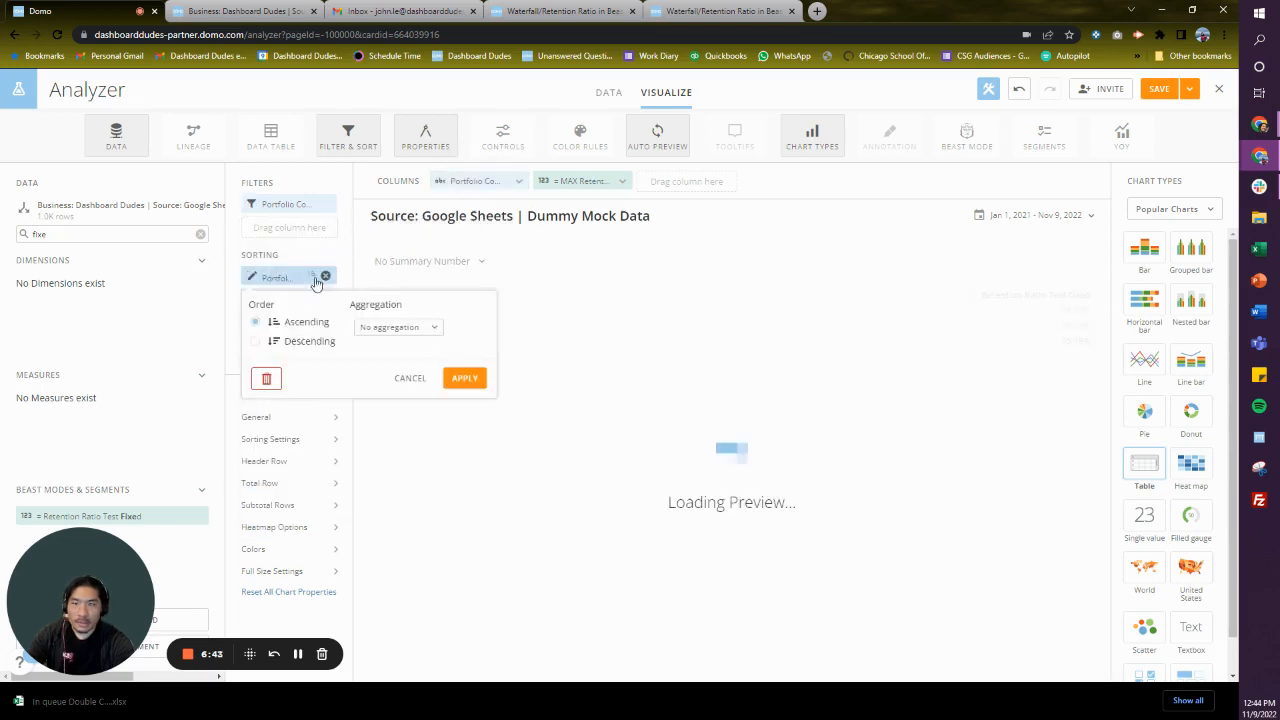
{"action": "left_click", "coordinate": [466, 379]}
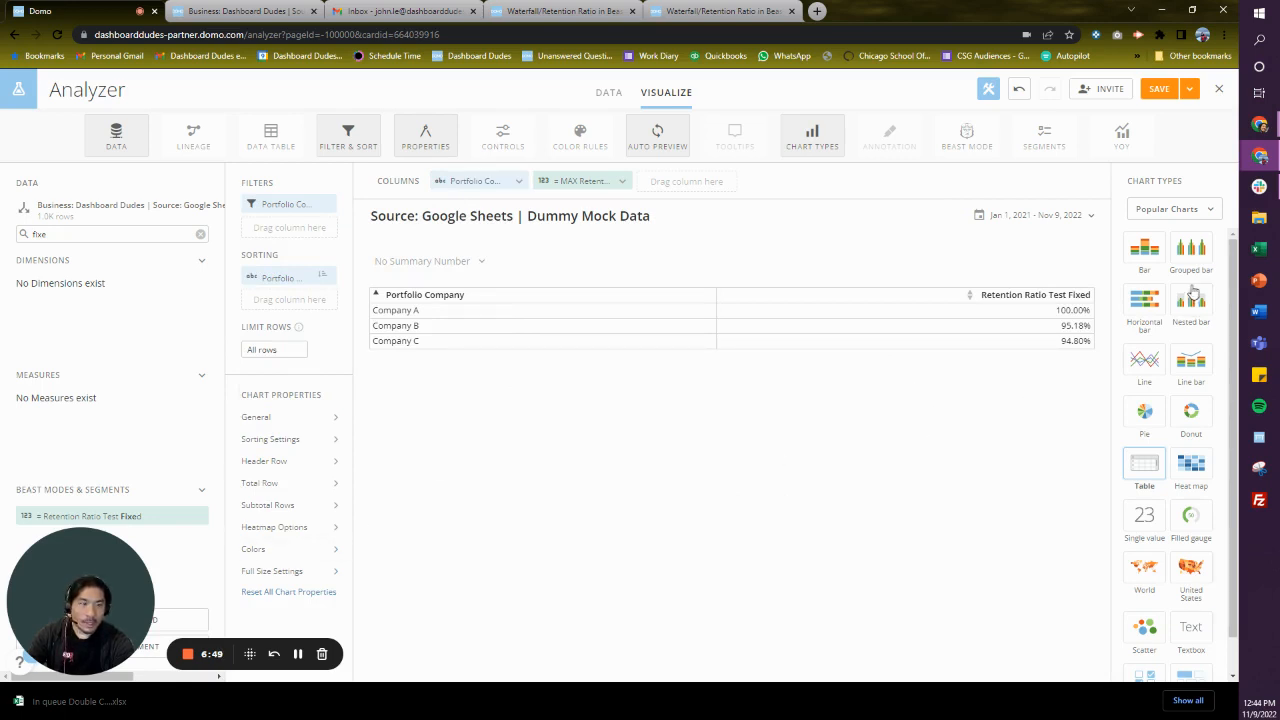
{"action": "left_click", "coordinate": [1151, 253]}
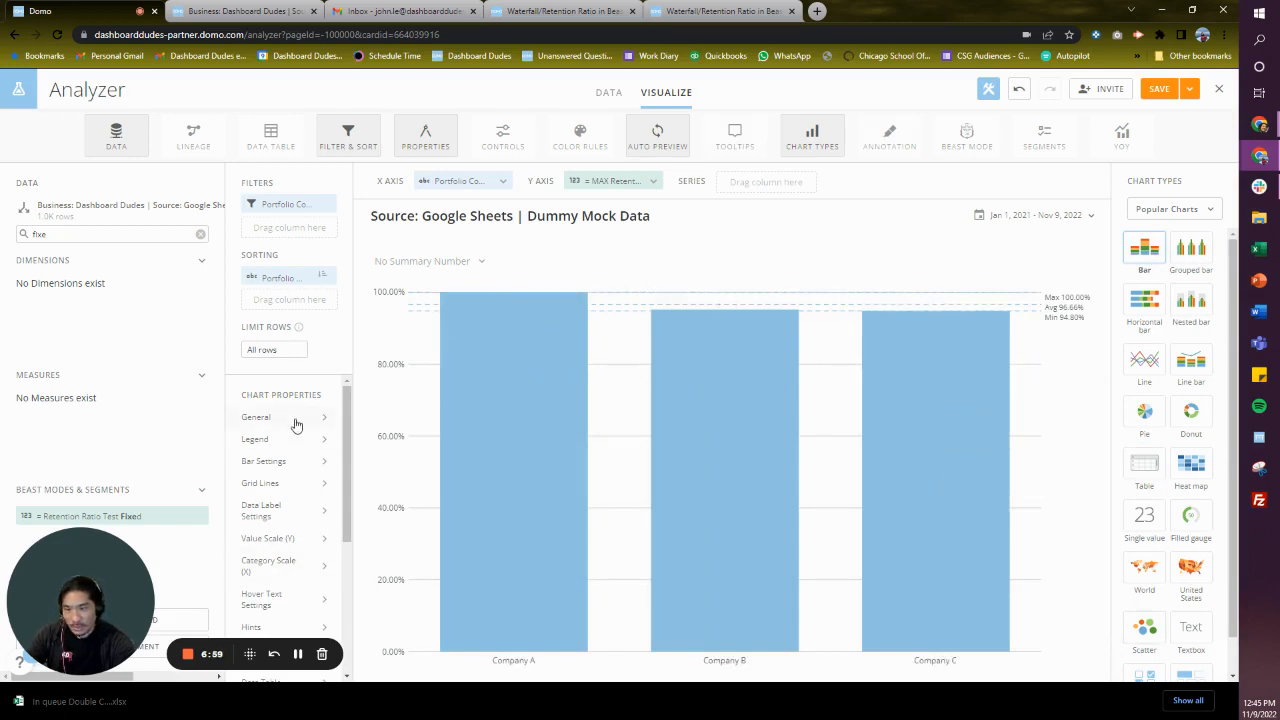
Turn on Log Scale for the bar chart's Y value scale.
{"action": "scroll", "coordinate": [300, 480], "scroll_direction": "down", "scroll_amount": 3}
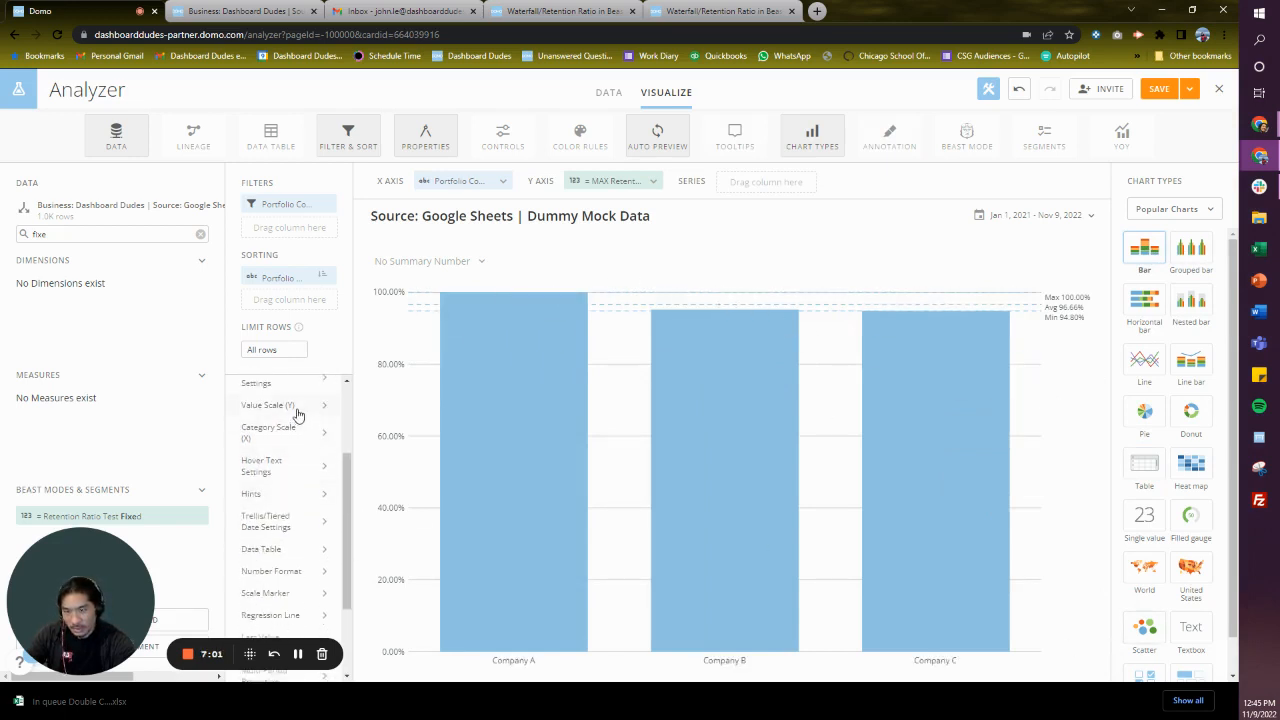
{"action": "left_click", "coordinate": [297, 410]}
{"action": "scroll", "coordinate": [435, 440], "scroll_direction": "down", "scroll_amount": 2}
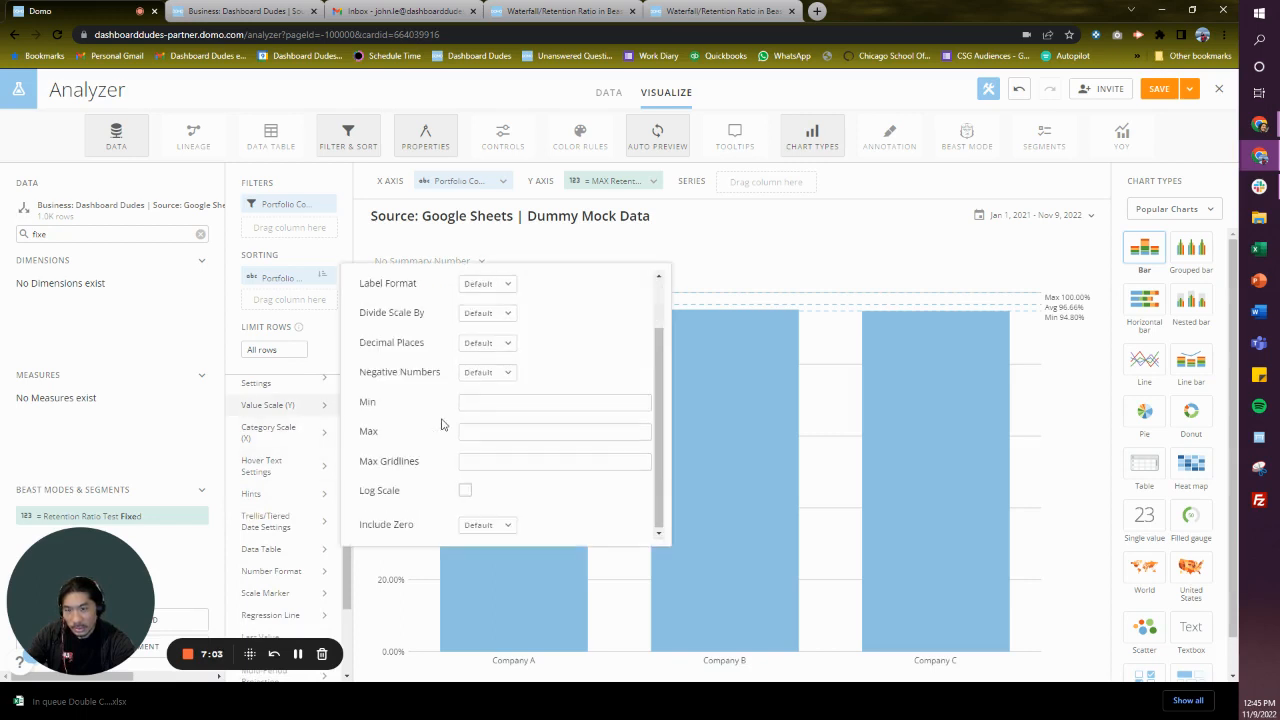
{"action": "left_click", "coordinate": [465, 492]}
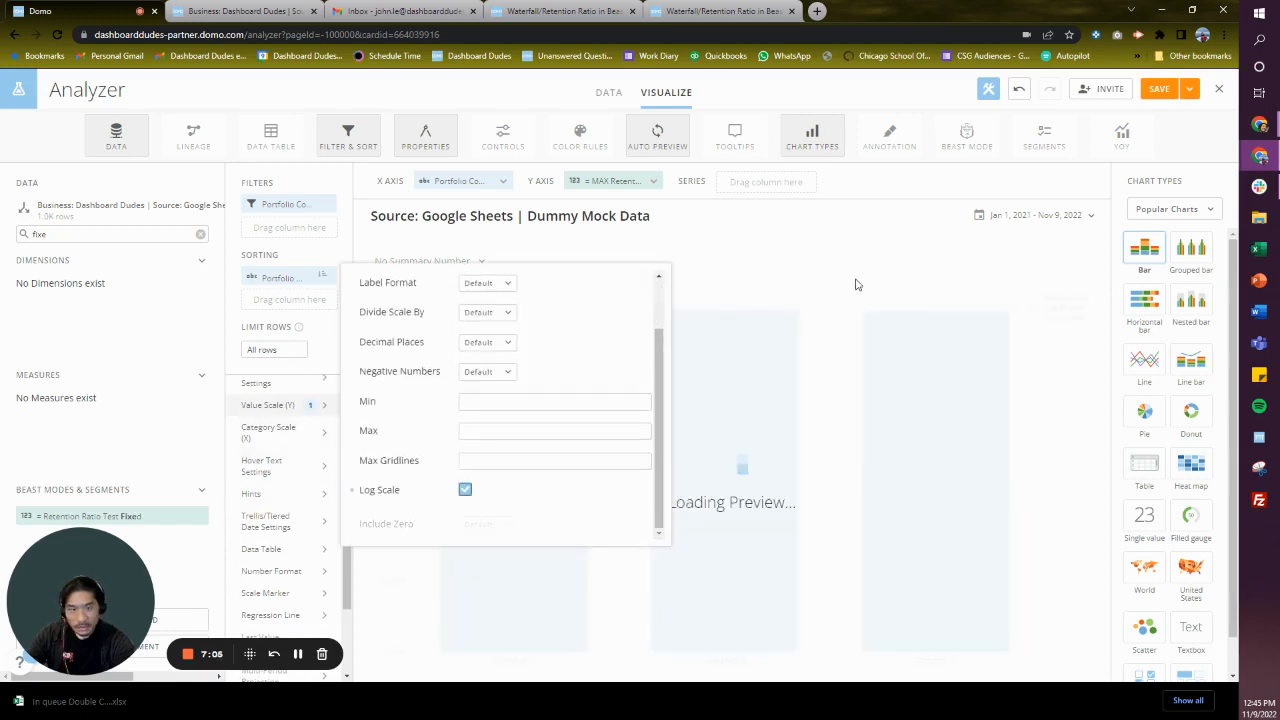
{"action": "left_click", "coordinate": [980, 257]}
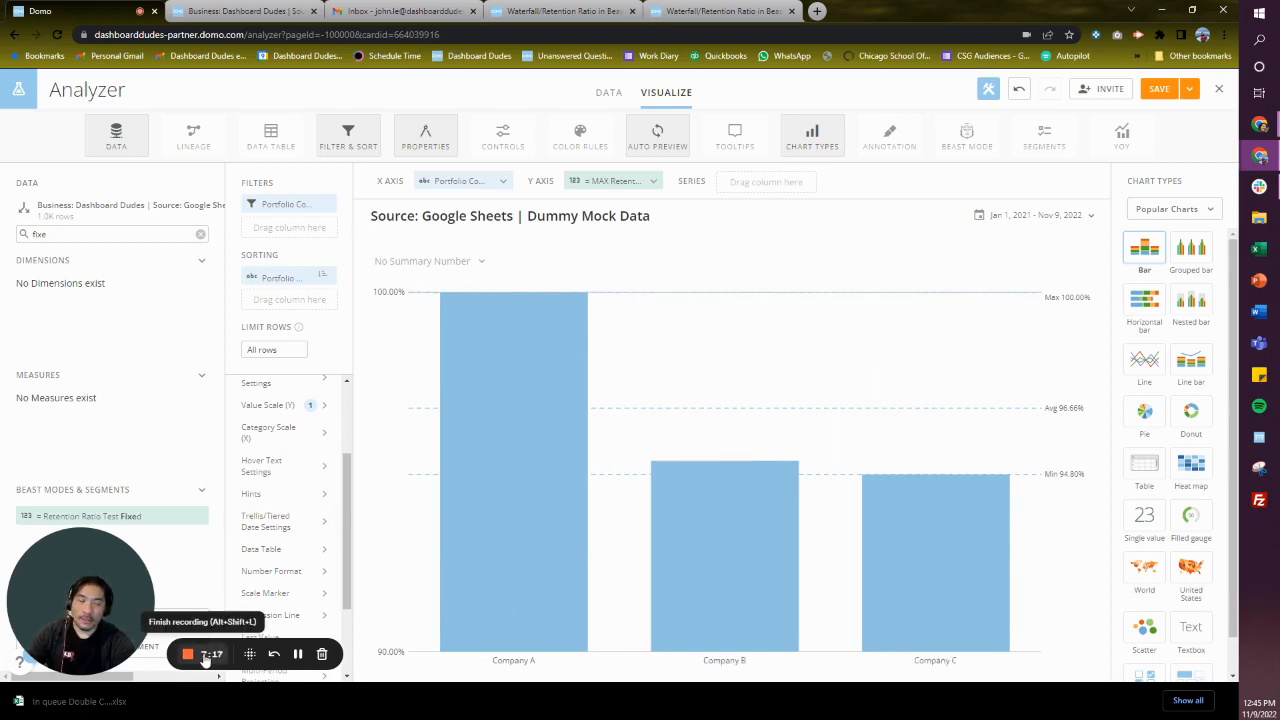
Open the Dashboard Dudes website in a new browser tab and go to its Pantry page under Dashboarding 101.
{"action": "left_click", "coordinate": [818, 10]}
{"action": "left_click", "coordinate": [385, 55]}
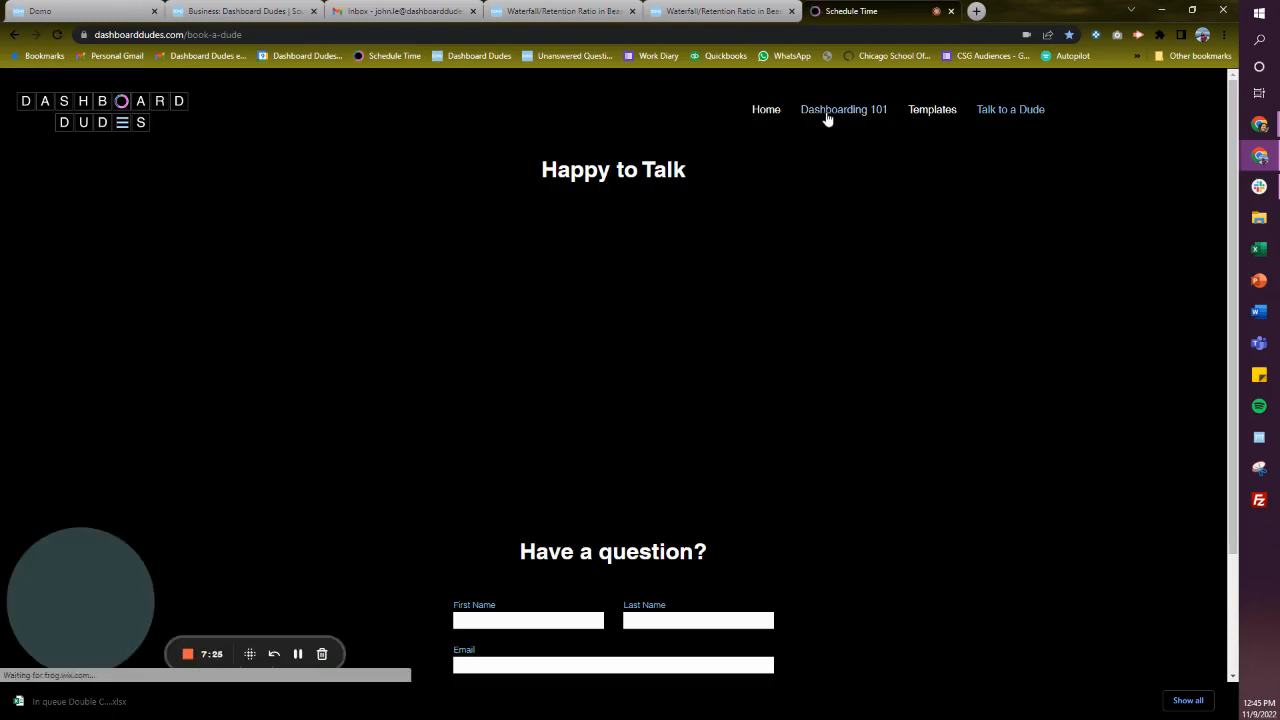
{"action": "mouse_move", "coordinate": [845, 114]}
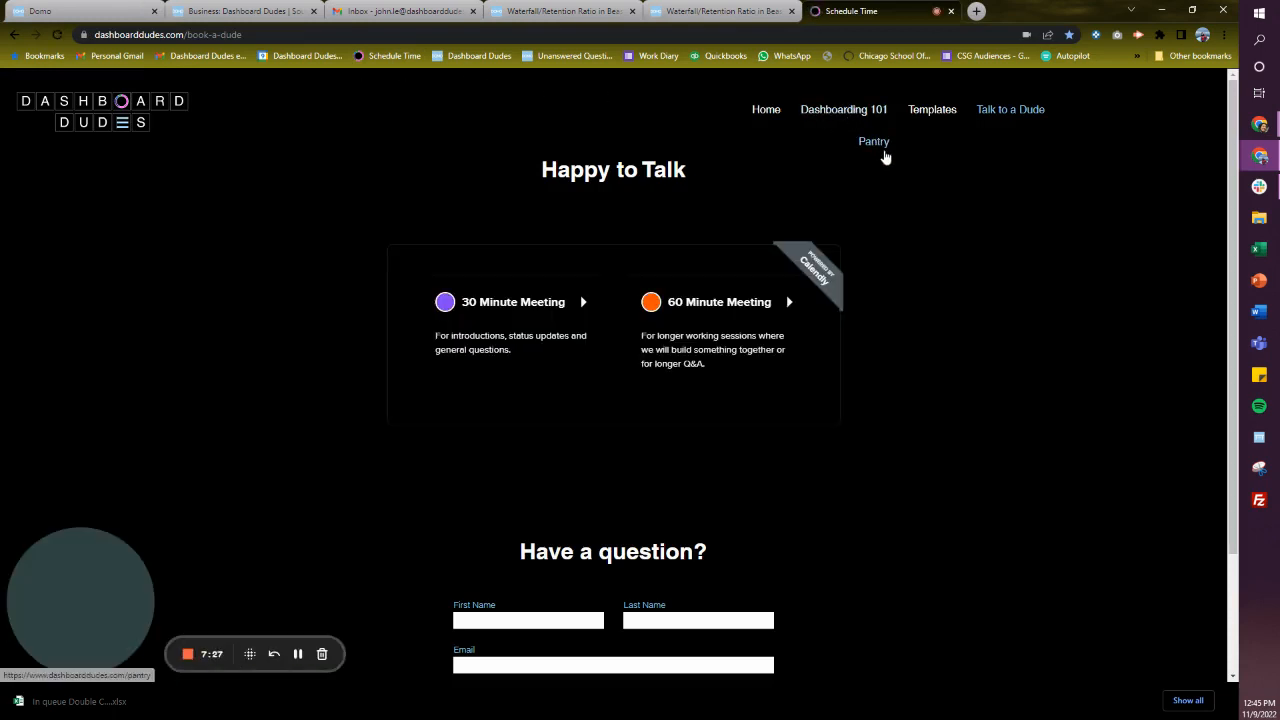
{"action": "left_click", "coordinate": [884, 146]}
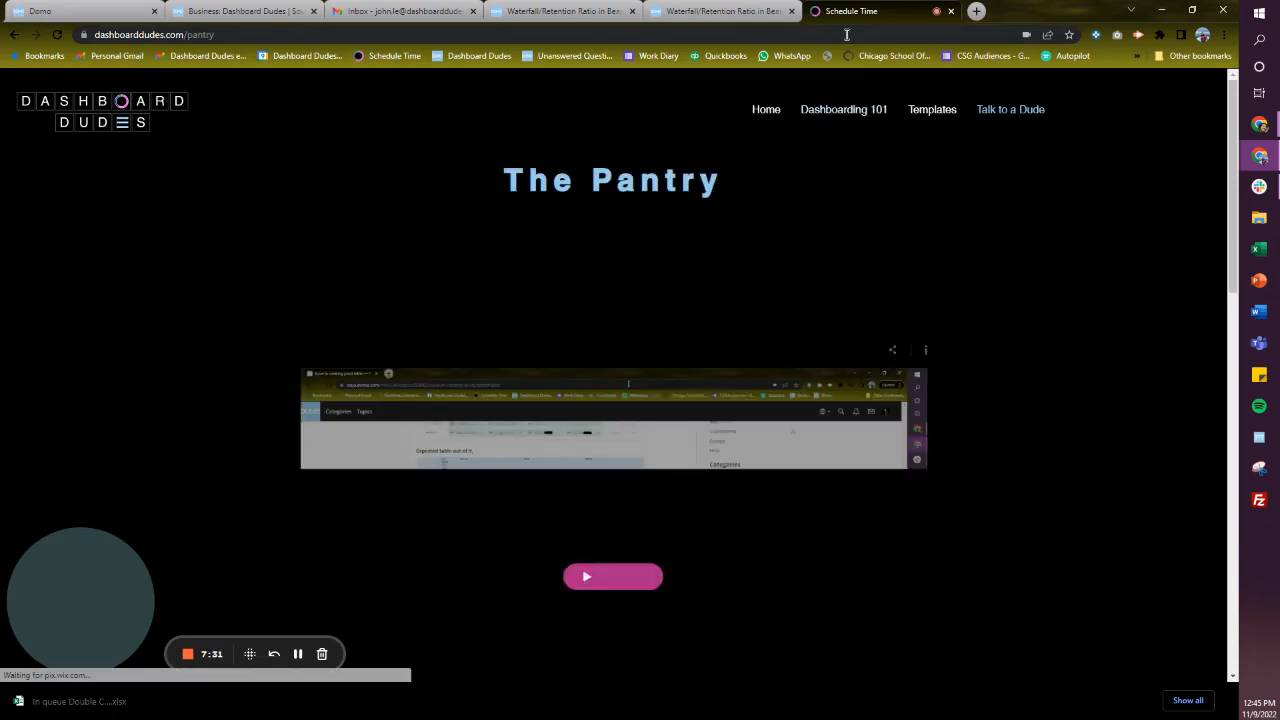
Examine the Pantry page's tutorial videos and the form for submitting a challenge description.
{"action": "scroll", "coordinate": [933, 344], "scroll_direction": "down", "scroll_amount": 2}
{"action": "scroll", "coordinate": [935, 350], "scroll_direction": "down", "scroll_amount": 3}
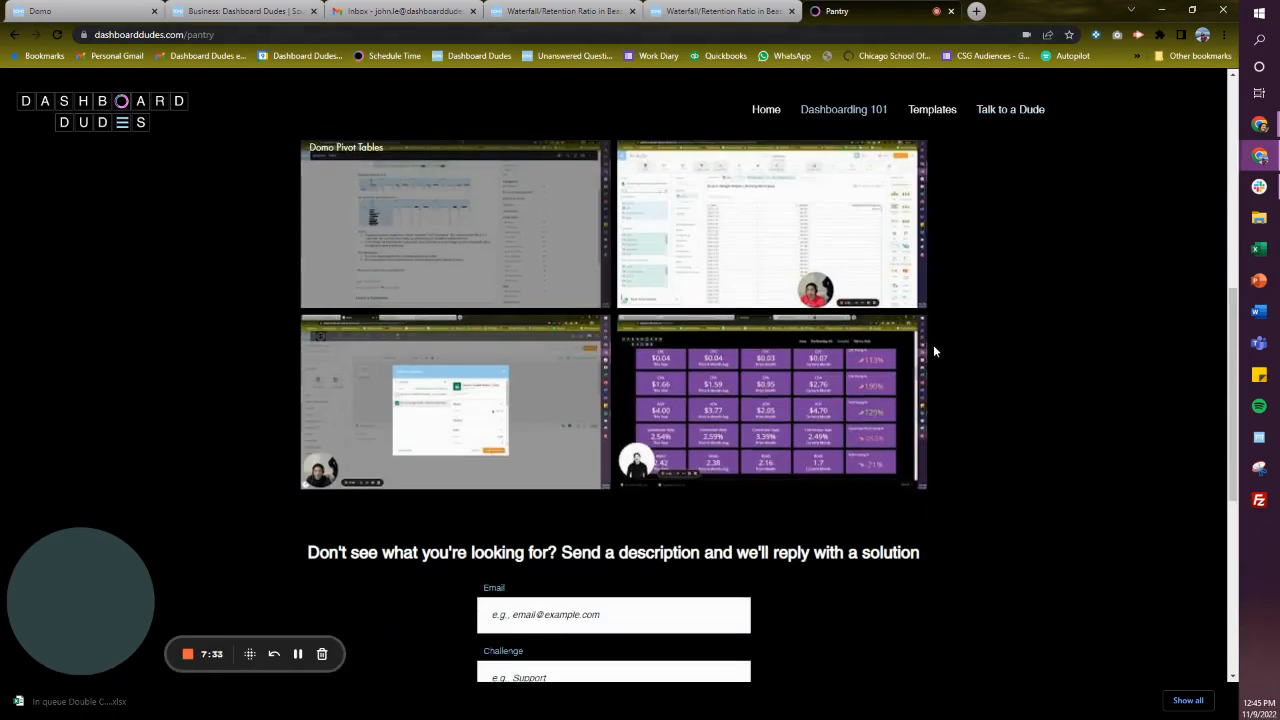
{"action": "scroll", "coordinate": [934, 349], "scroll_direction": "down", "scroll_amount": 1}
{"action": "scroll", "coordinate": [934, 349], "scroll_direction": "down", "scroll_amount": 2}
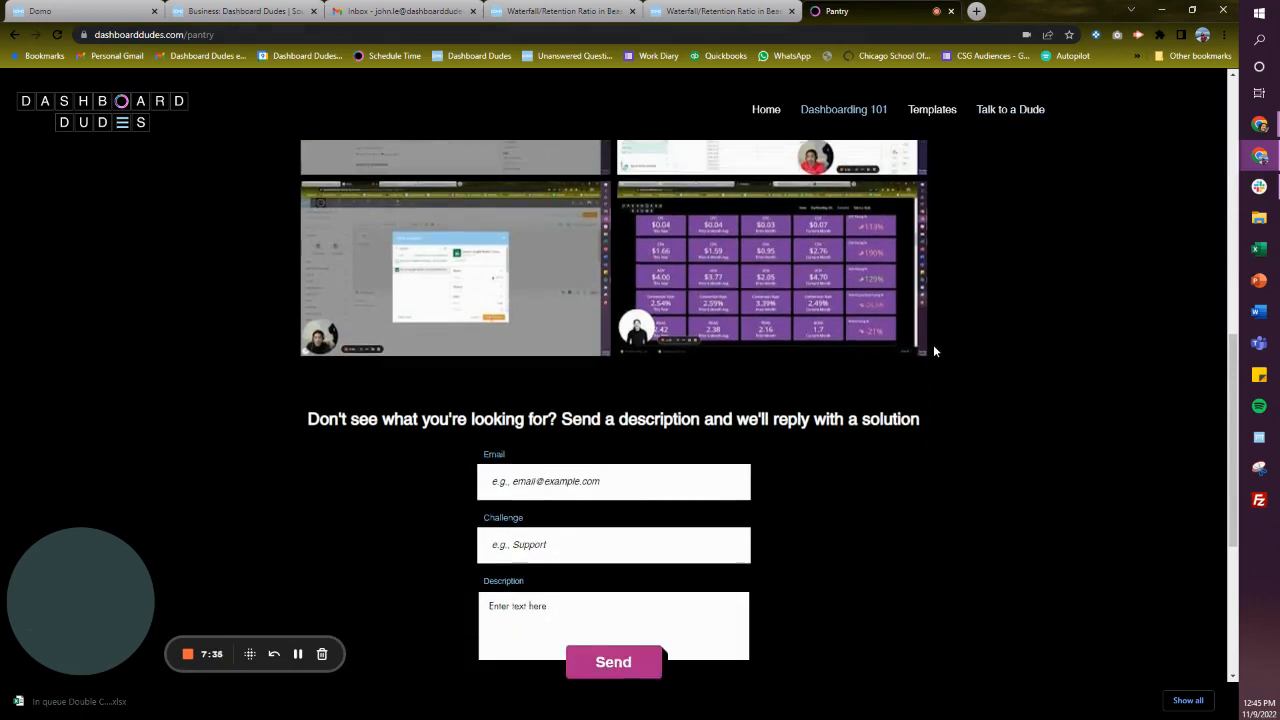
{"action": "scroll", "coordinate": [817, 367], "scroll_direction": "up", "scroll_amount": 2}
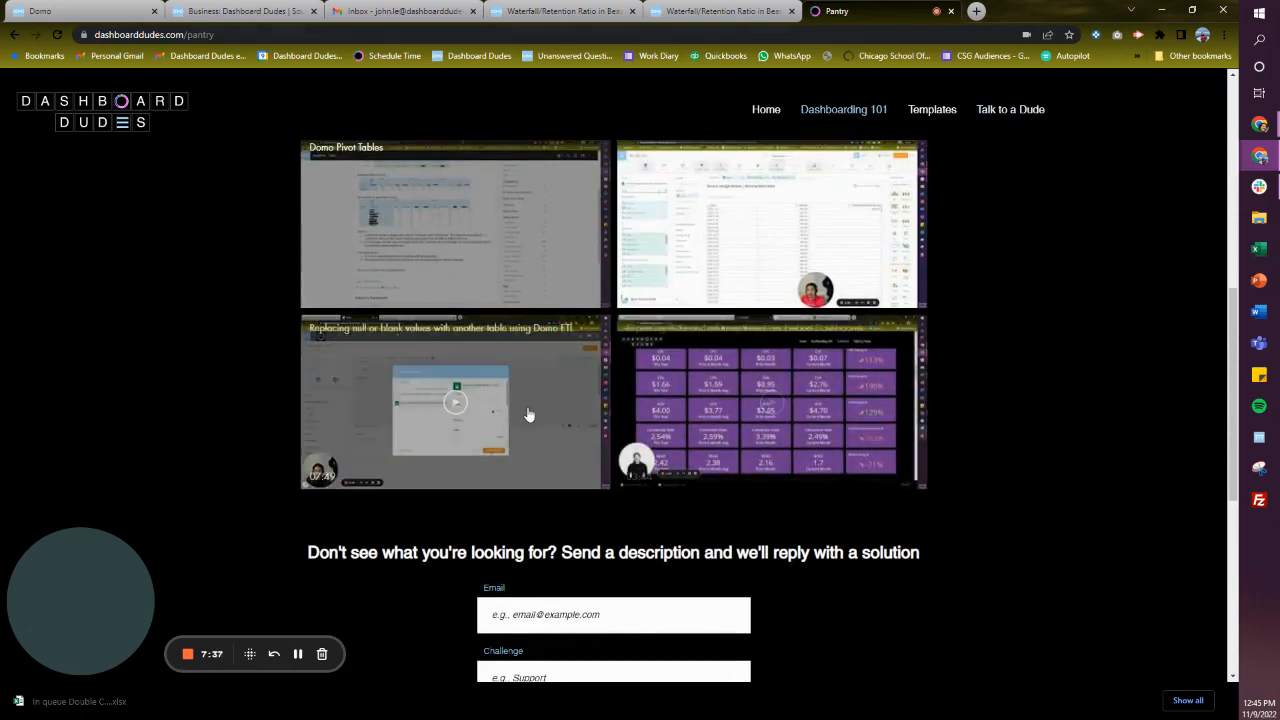
{"action": "scroll", "coordinate": [494, 413], "scroll_direction": "up", "scroll_amount": 2}
{"action": "scroll", "coordinate": [714, 400], "scroll_direction": "down", "scroll_amount": 6}
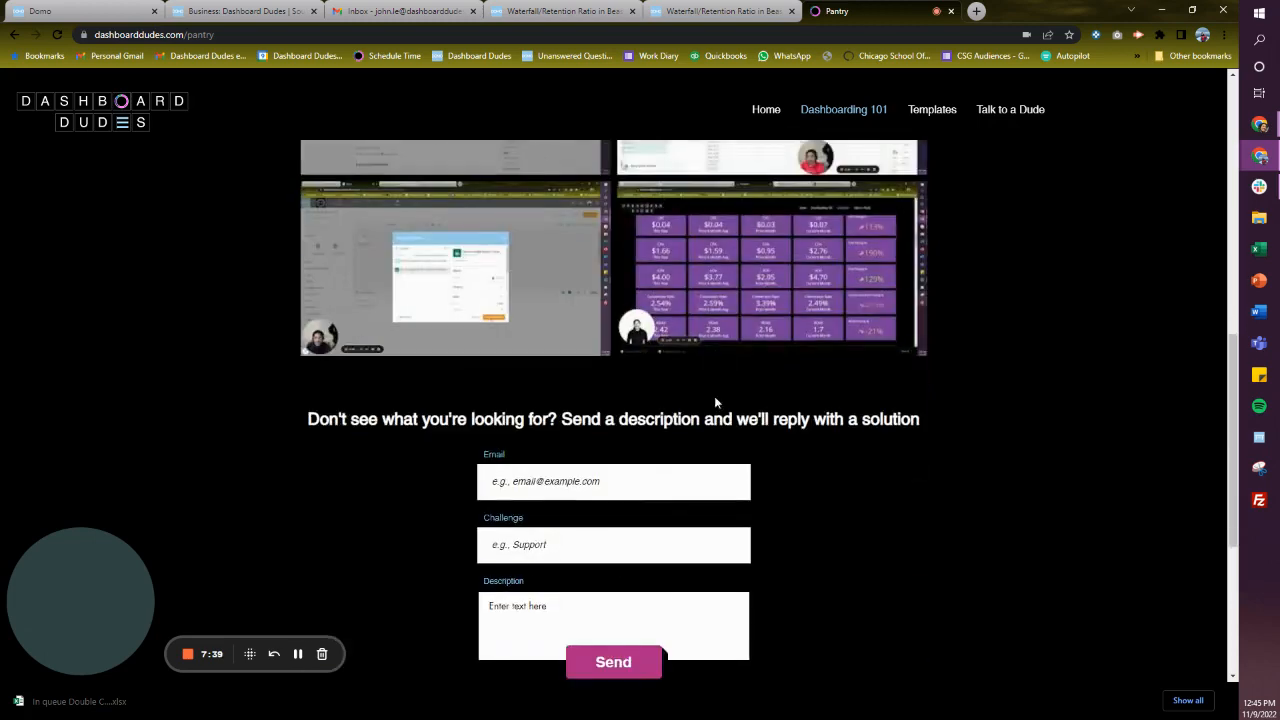
{"action": "scroll", "coordinate": [660, 270], "scroll_direction": "up", "scroll_amount": 2}
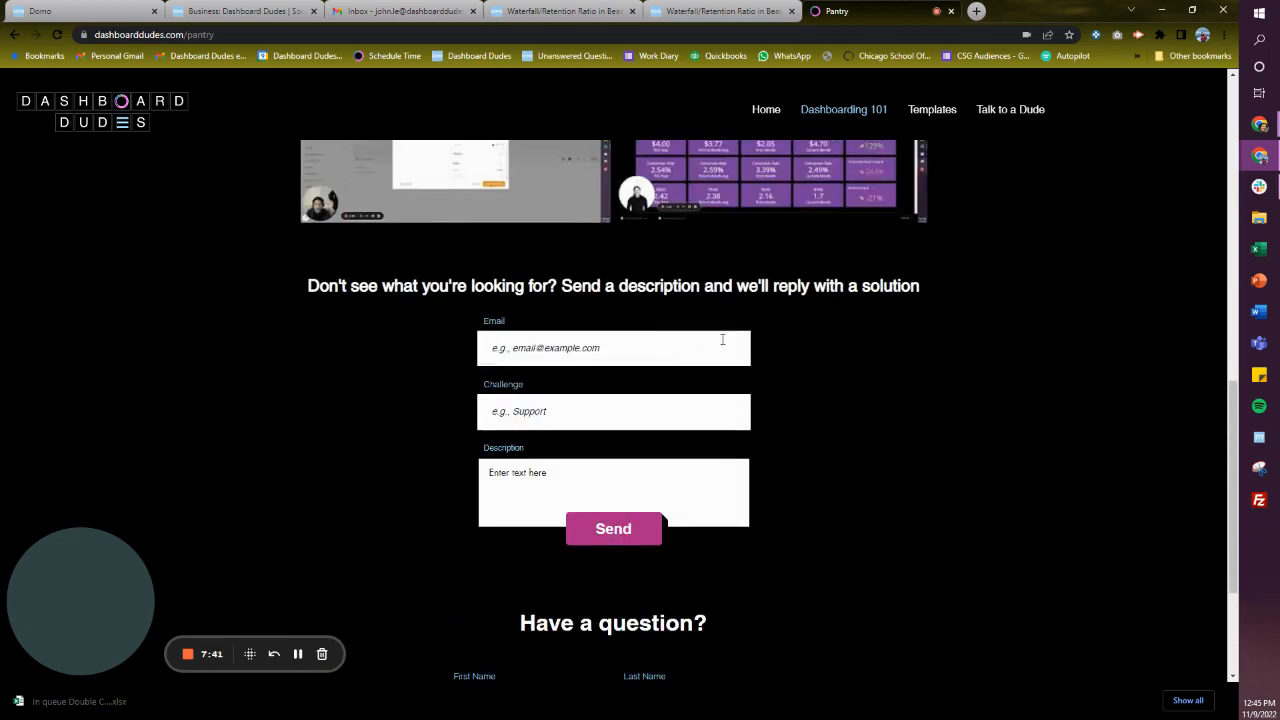